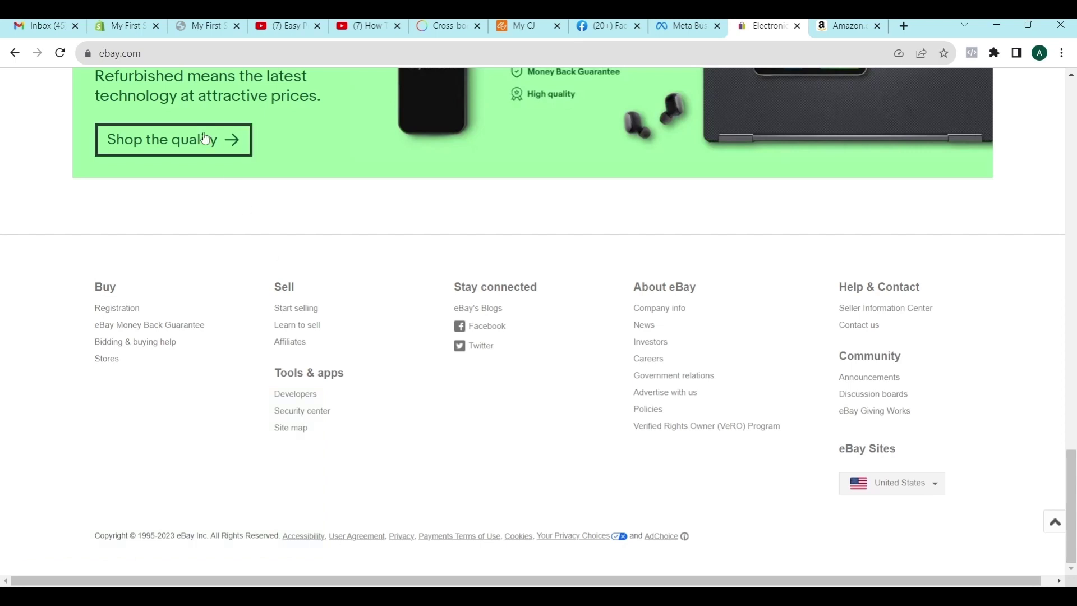
- Switch to the Shopify admin, exit the theme editor and open the online store's Navigation page
{"action": "left_click", "coordinate": [124, 26]}
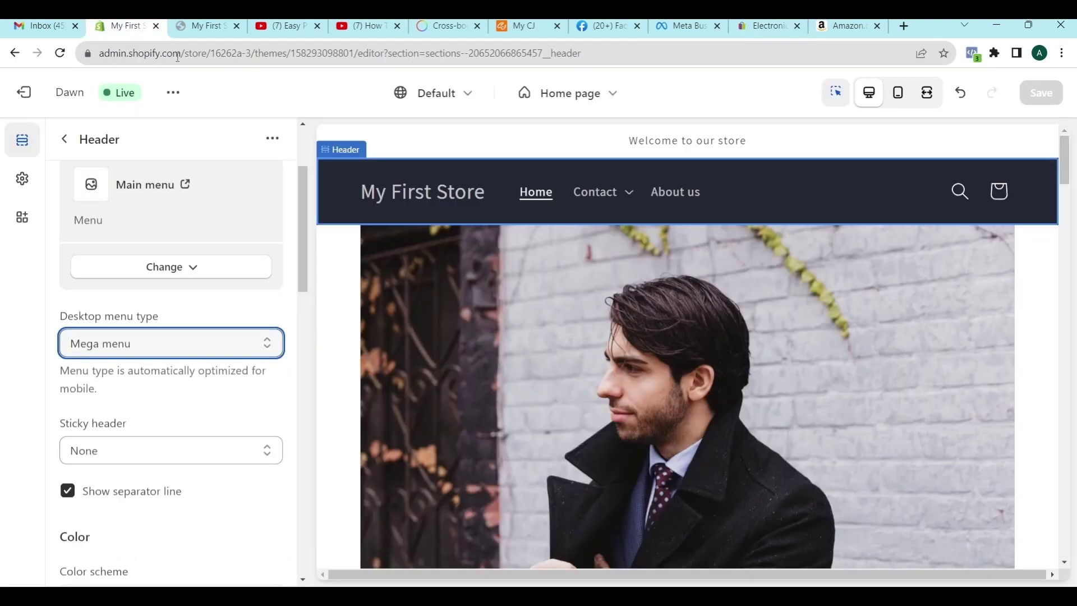
{"action": "left_click", "coordinate": [24, 92]}
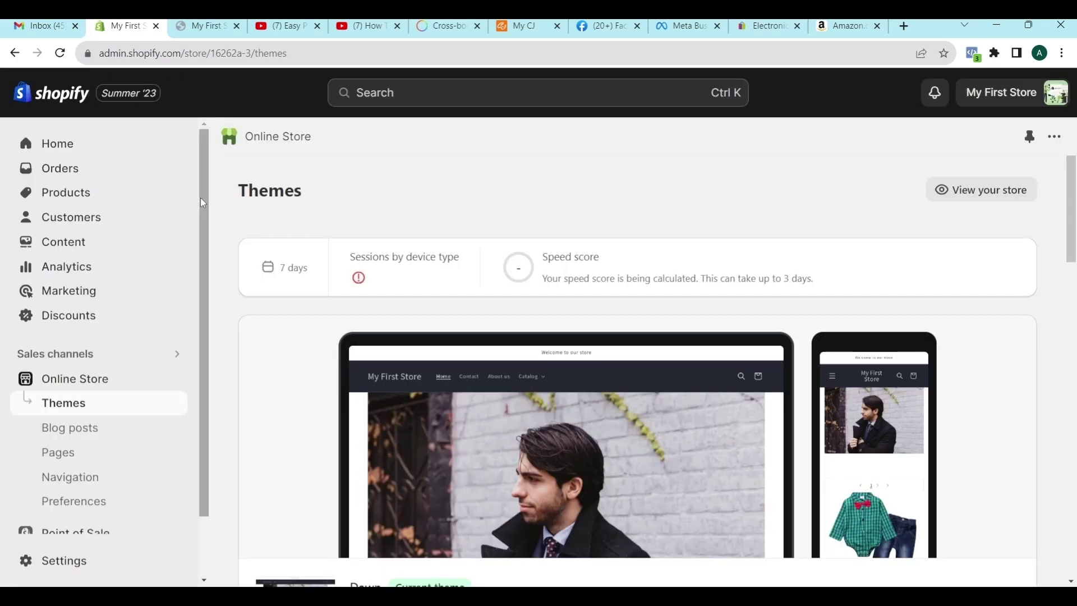
{"action": "left_click", "coordinate": [56, 147]}
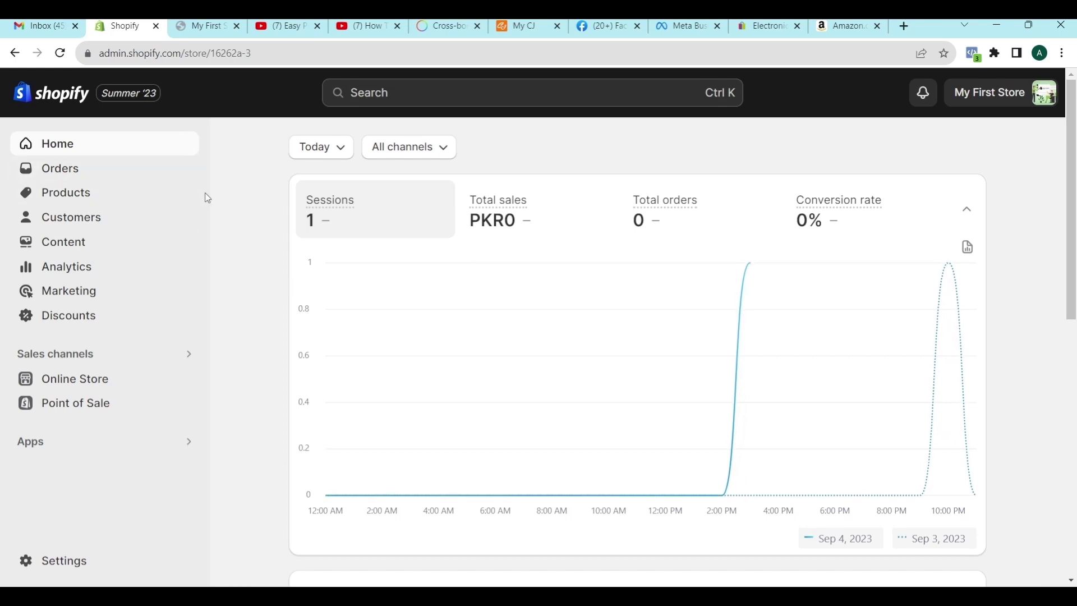
{"action": "left_click", "coordinate": [108, 381]}
{"action": "scroll", "coordinate": [103, 381], "scroll_direction": "down", "scroll_amount": 1}
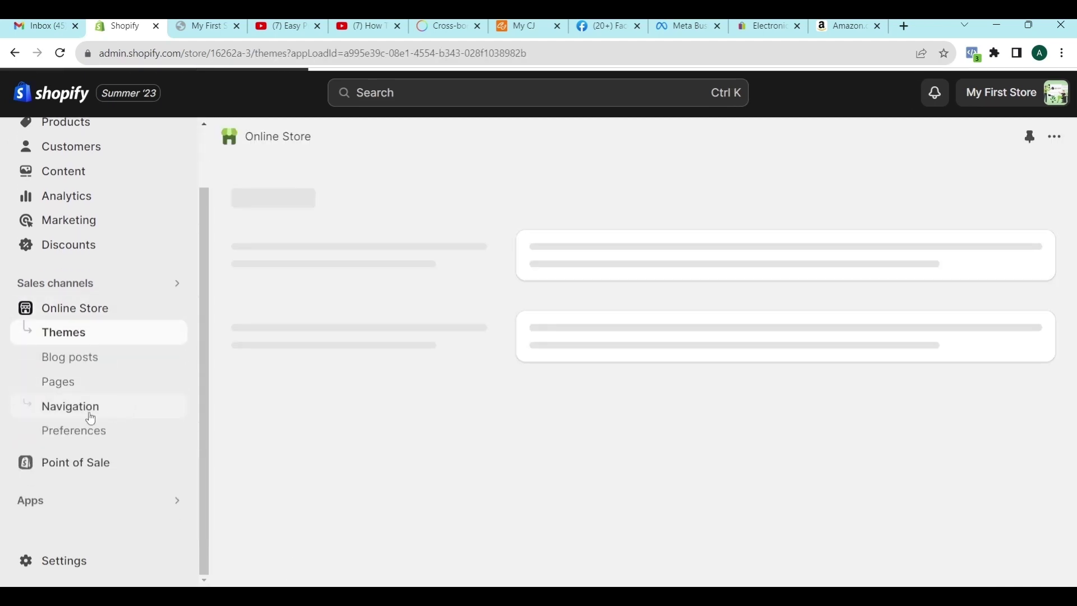
{"action": "left_click", "coordinate": [68, 406]}
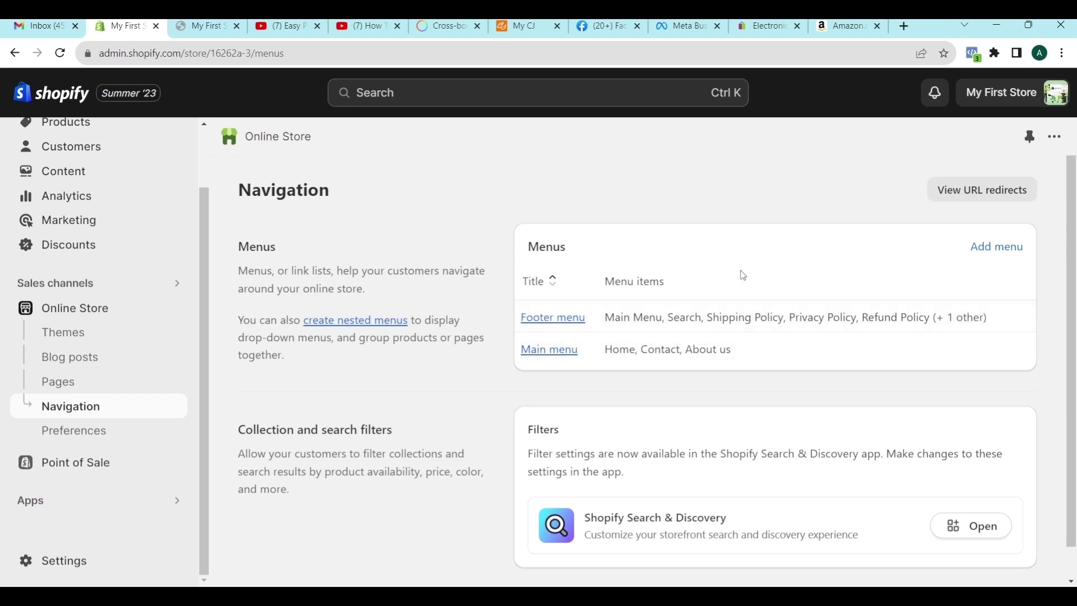
{"action": "left_click", "coordinate": [996, 248]}
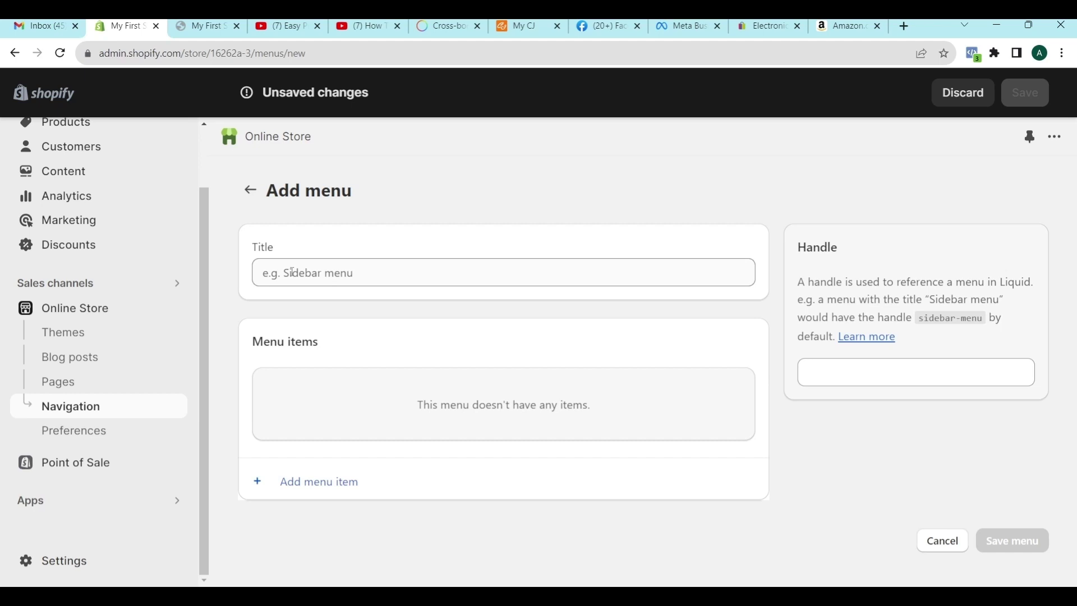
{"action": "left_click", "coordinate": [250, 190]}
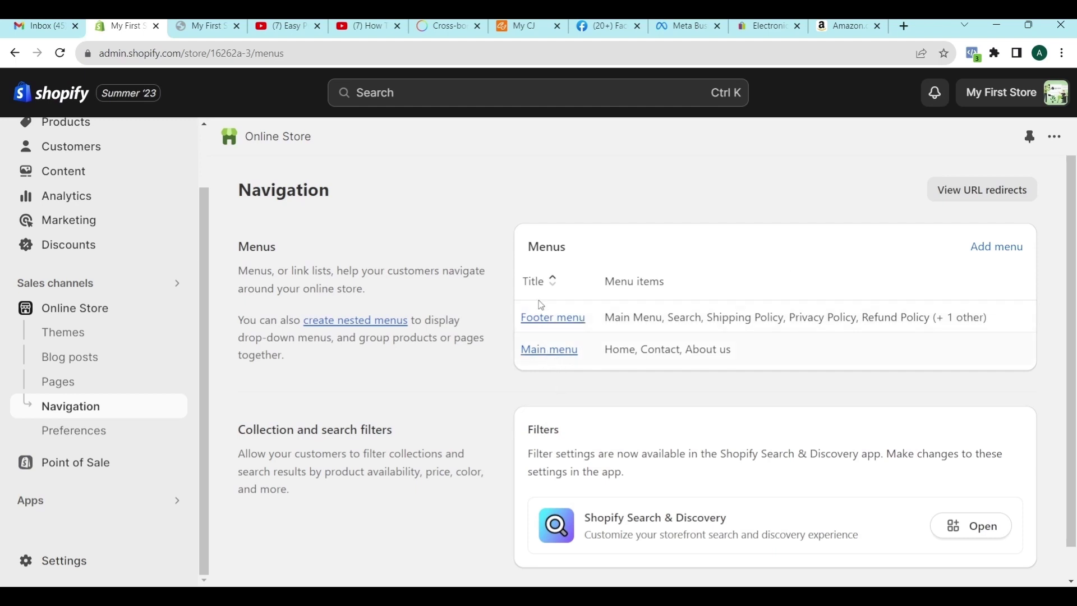
{"action": "left_click", "coordinate": [553, 279]}
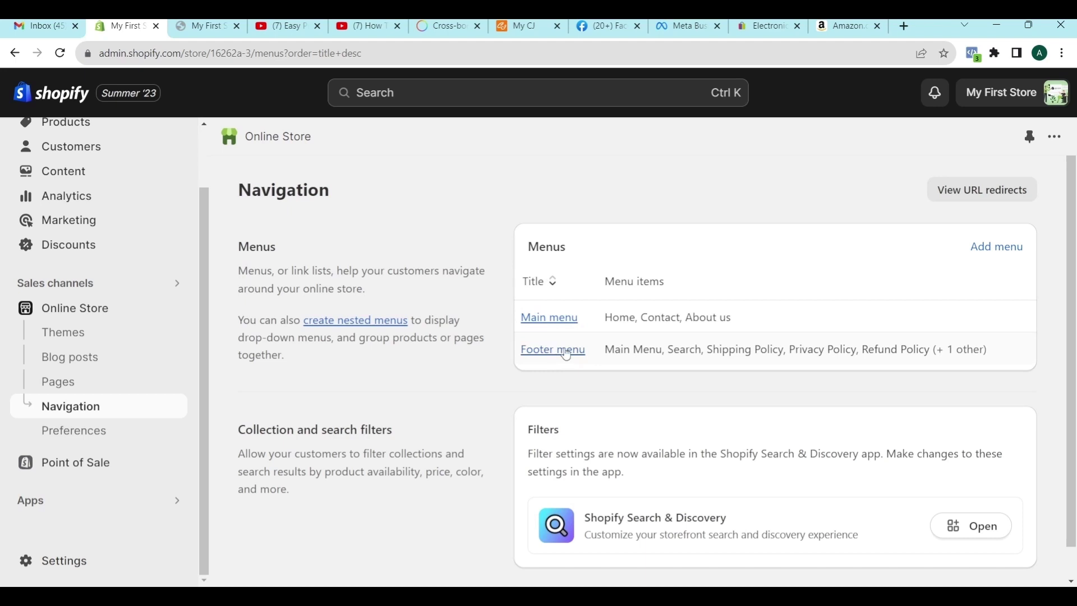
- In the Main menu, remove the Men Wears item with its sub-items and the Catalog item, and save the menu
{"action": "left_click", "coordinate": [557, 315]}
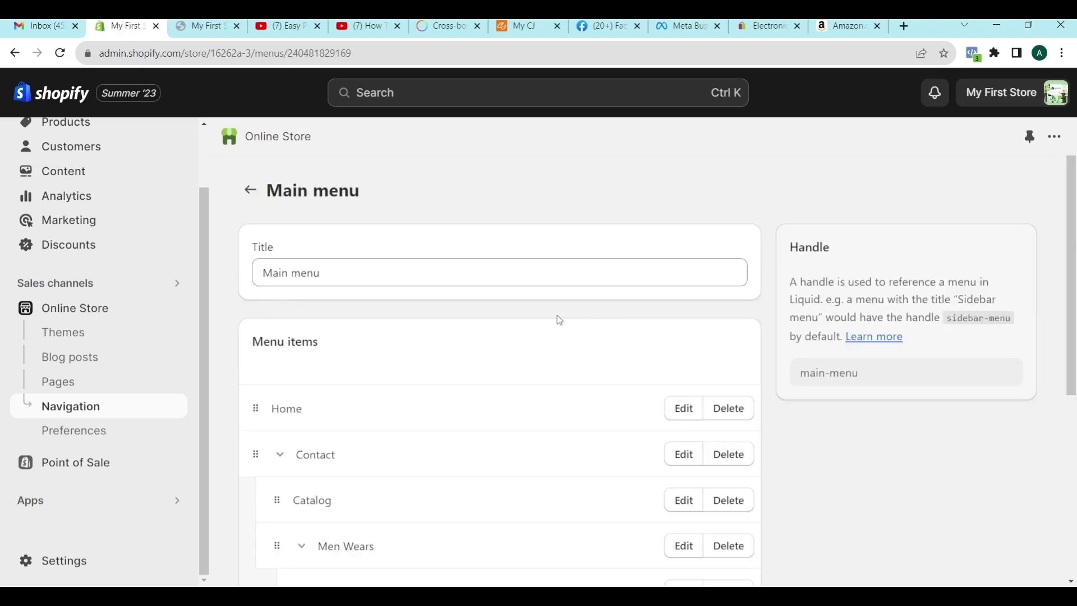
{"action": "scroll", "coordinate": [471, 327], "scroll_direction": "down", "scroll_amount": 4}
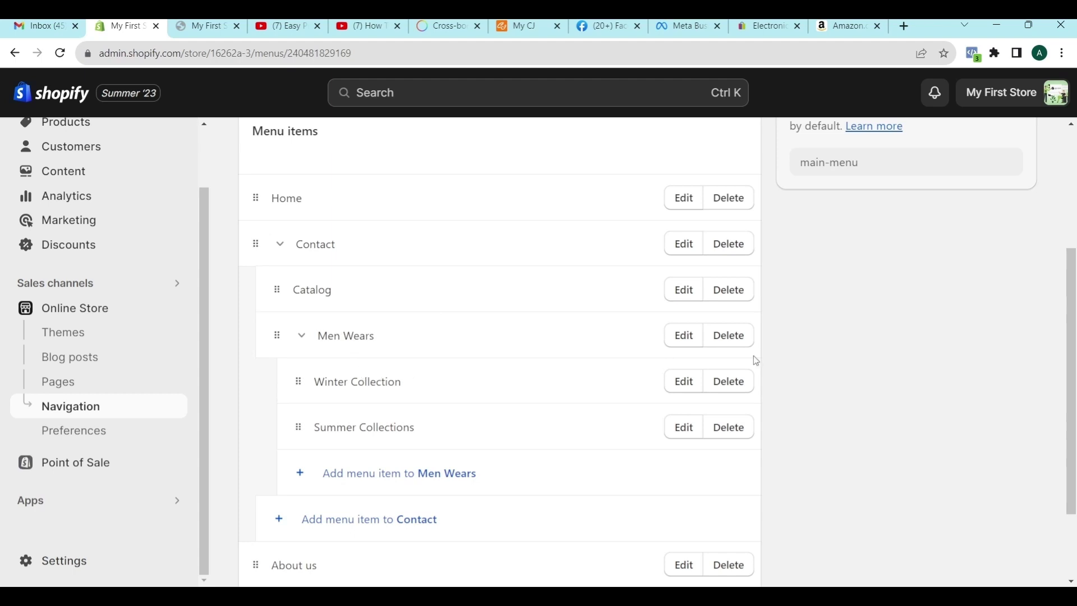
{"action": "left_click", "coordinate": [738, 337]}
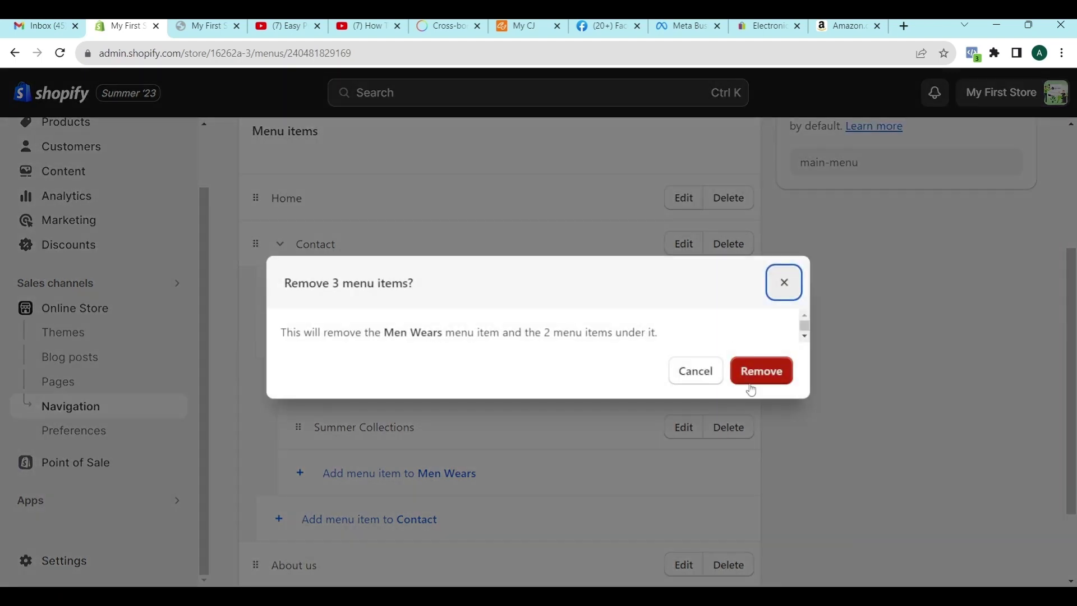
{"action": "left_click", "coordinate": [750, 371]}
{"action": "left_click", "coordinate": [730, 371]}
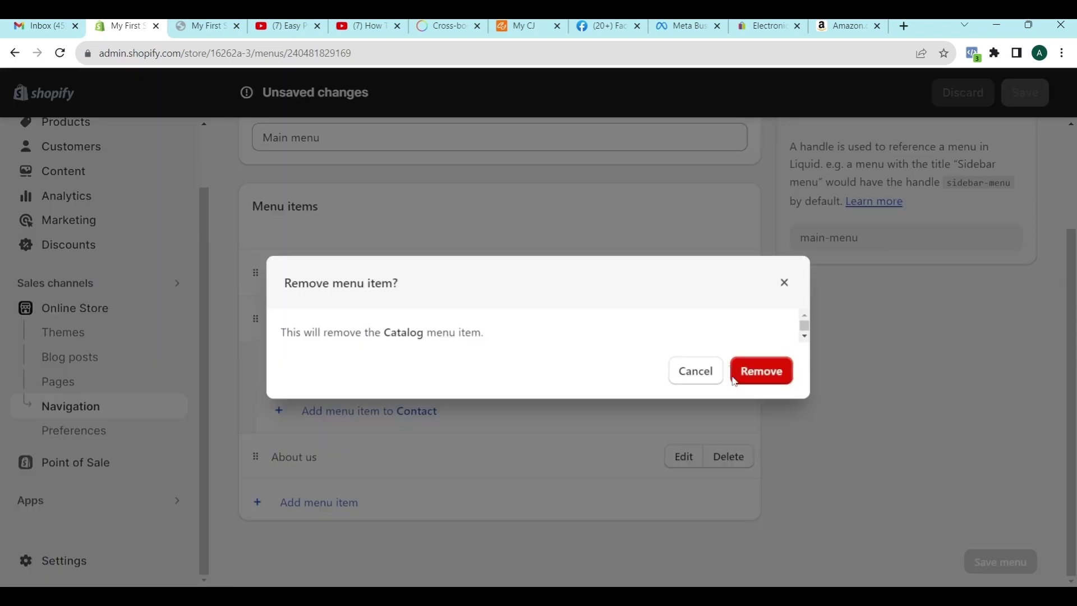
{"action": "left_click", "coordinate": [761, 371]}
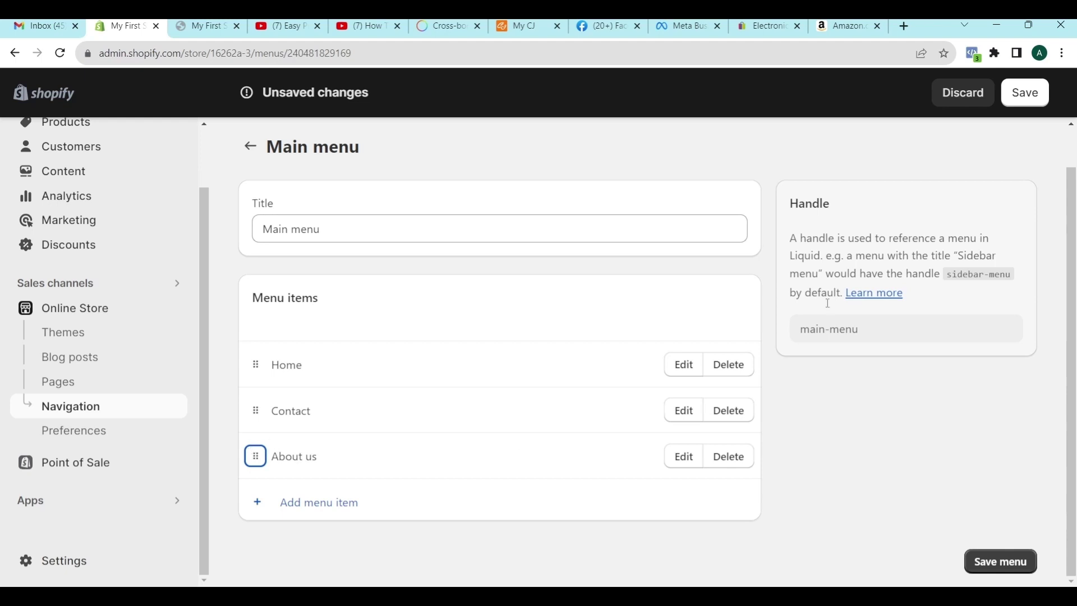
{"action": "left_click", "coordinate": [1026, 93]}
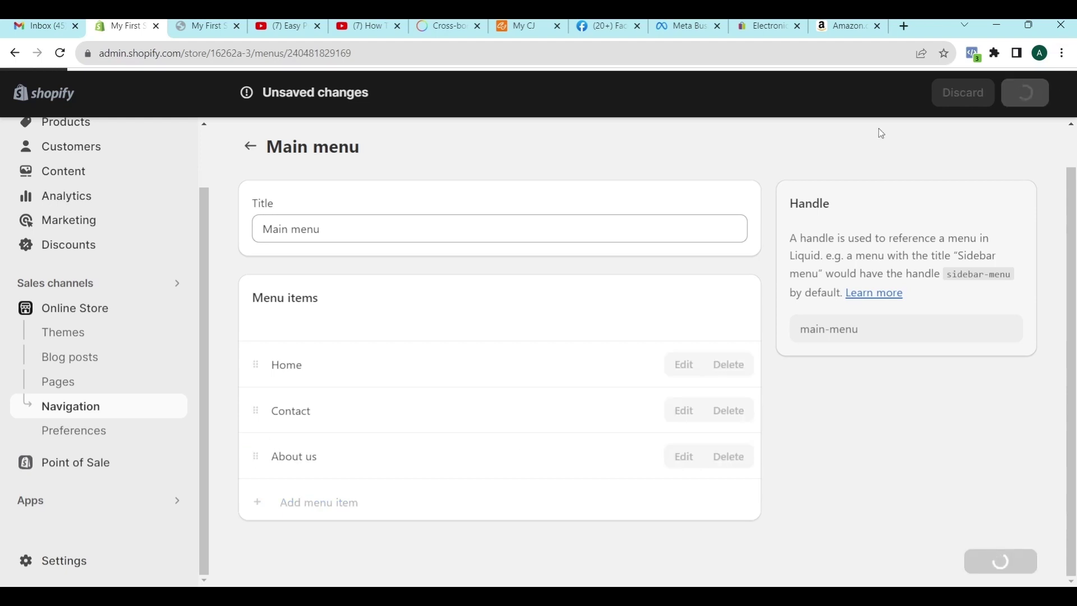
- Open the current Dawn theme for customizing to check its header menu, and exit the editor
{"action": "left_click", "coordinate": [108, 340]}
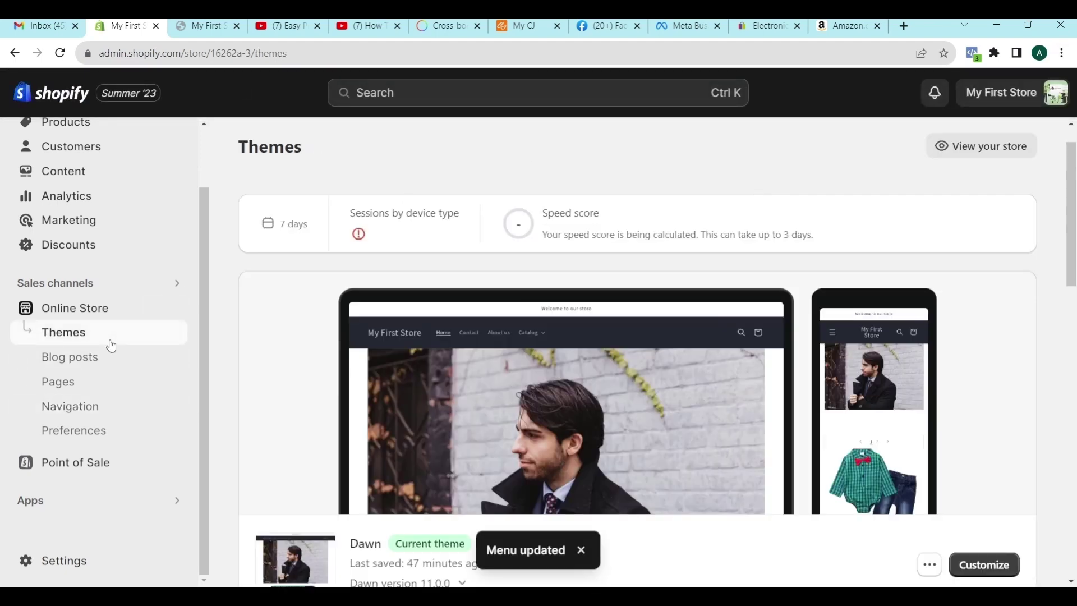
{"action": "left_click", "coordinate": [988, 563]}
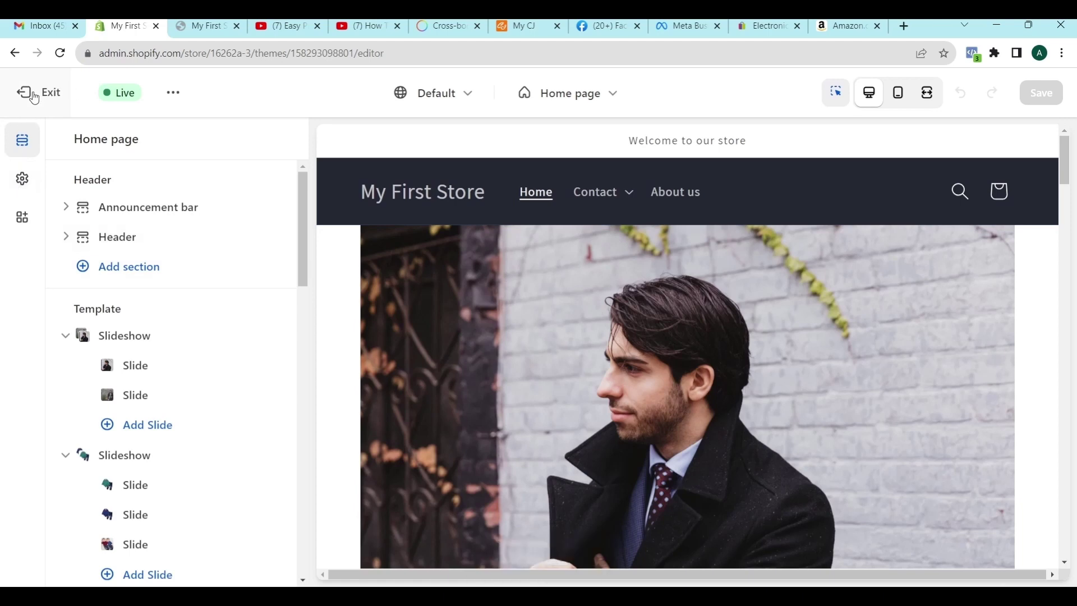
{"action": "left_click", "coordinate": [27, 93]}
- Return to the online store's navigation settings and open the Main menu for editing
{"action": "scroll", "coordinate": [124, 468], "scroll_direction": "down", "scroll_amount": 2}
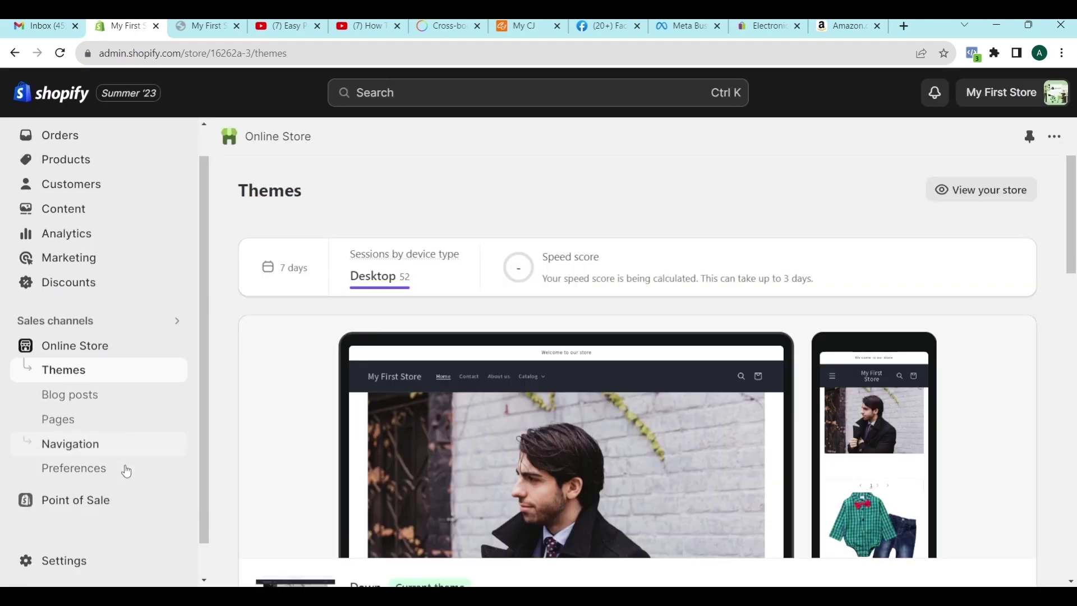
{"action": "left_click", "coordinate": [60, 409]}
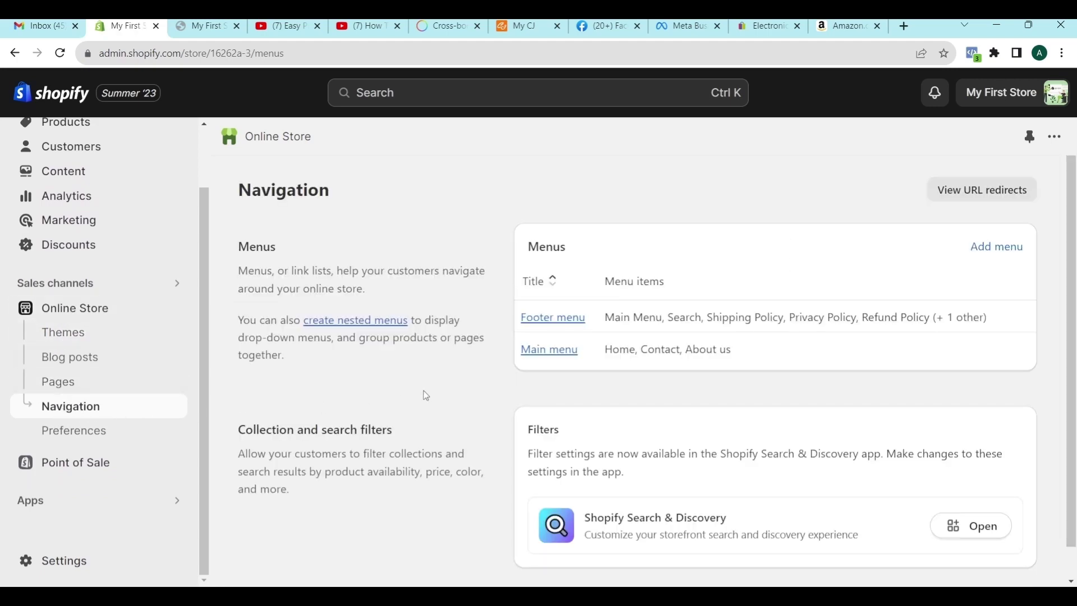
{"action": "left_click", "coordinate": [539, 350]}
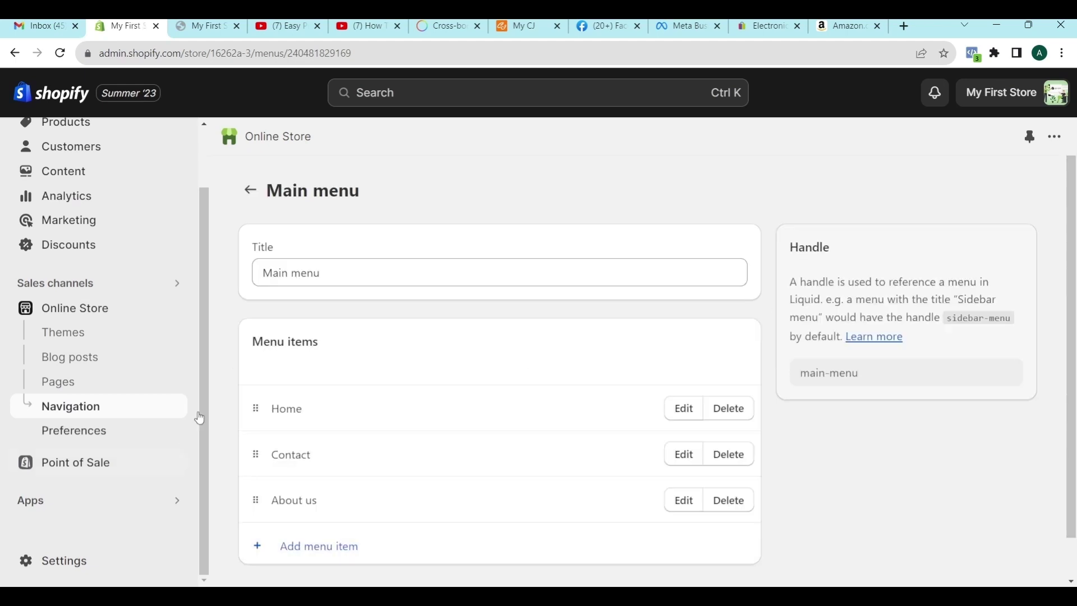
{"action": "scroll", "coordinate": [277, 403], "scroll_direction": "down", "scroll_amount": 1}
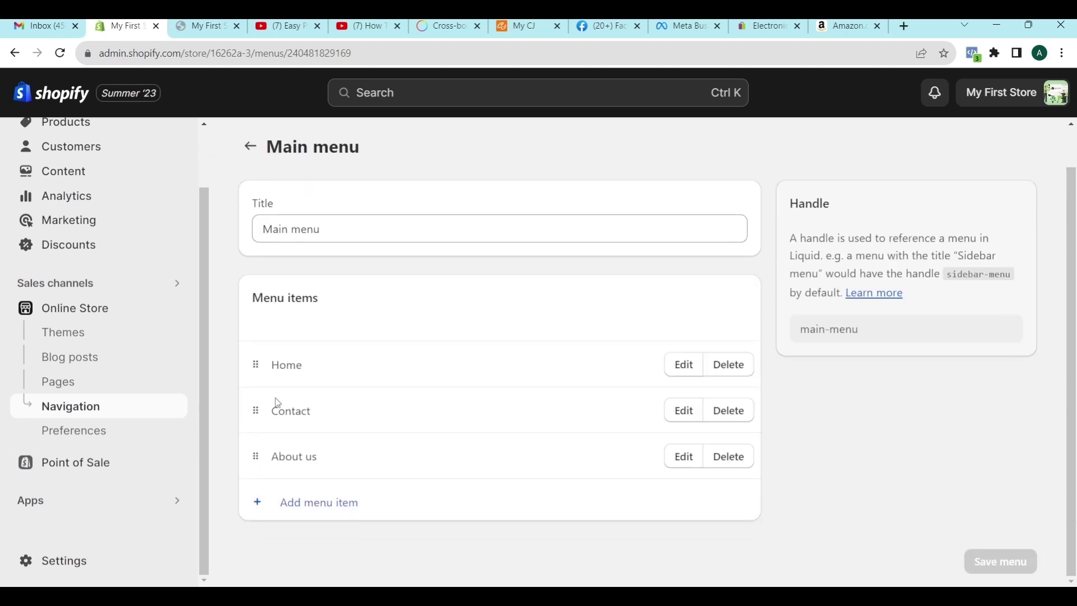
- Add a menu item named Catalog that links to All collections
{"action": "left_click", "coordinate": [308, 508]}
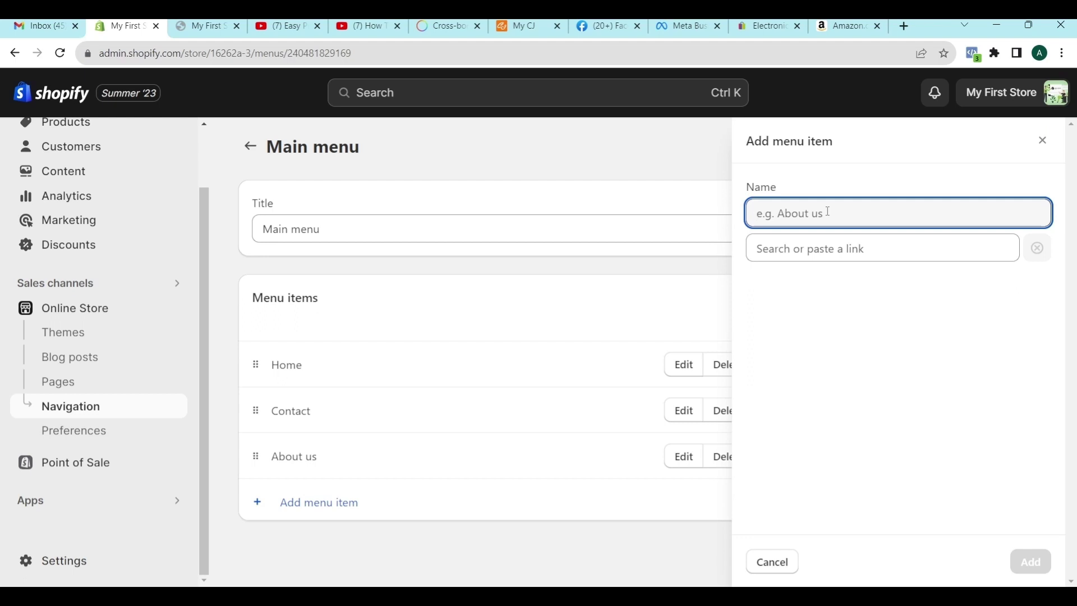
{"action": "type", "text": "Ca"}
{"action": "type", "text": "t"}
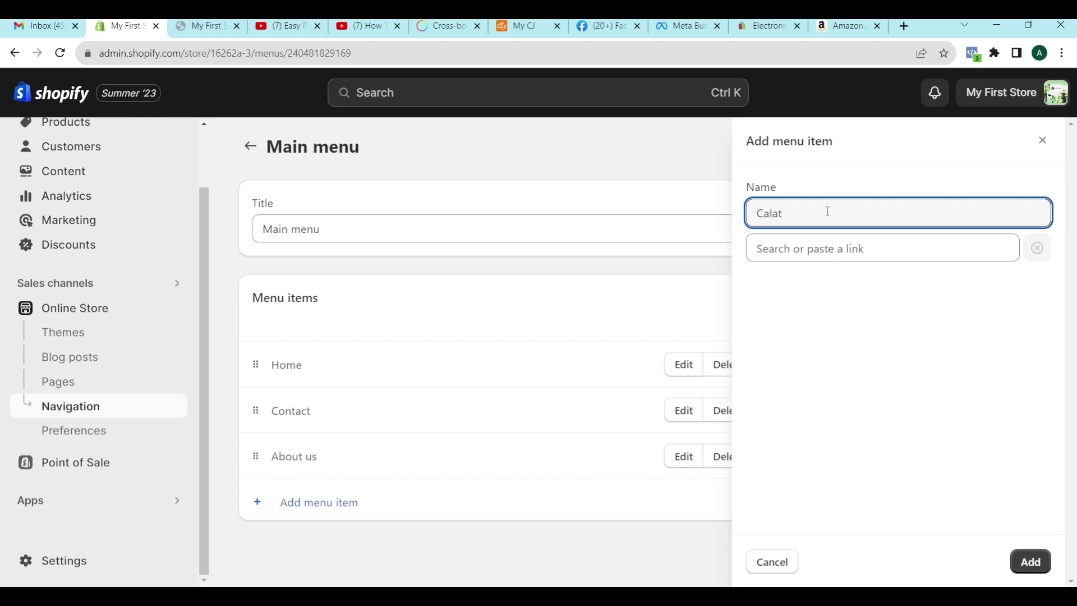
{"action": "type", "text": "alog"}
{"action": "left_click", "coordinate": [839, 247]}
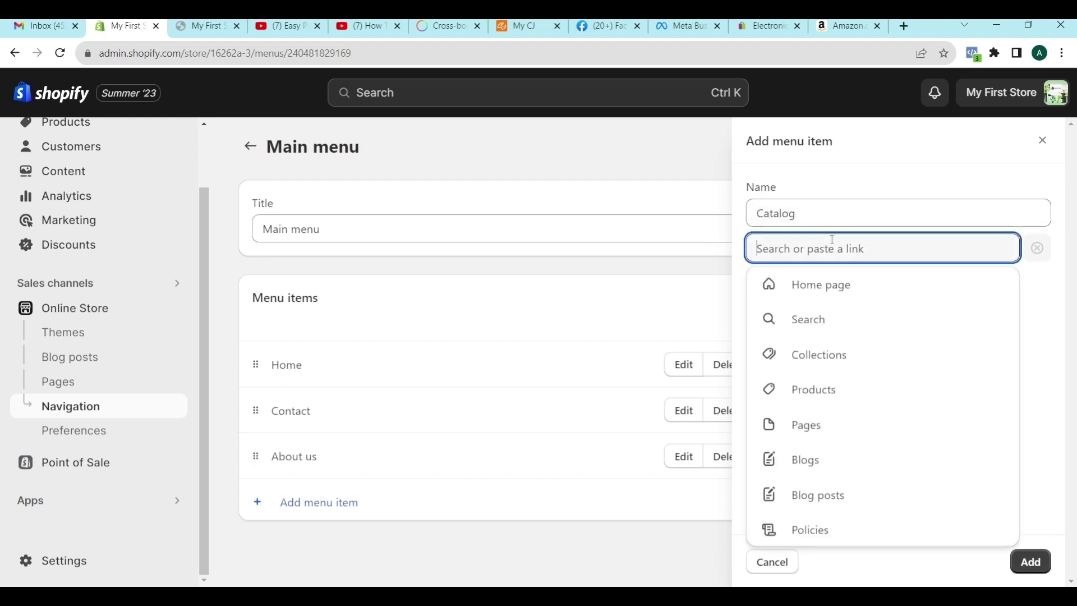
{"action": "left_click", "coordinate": [813, 368]}
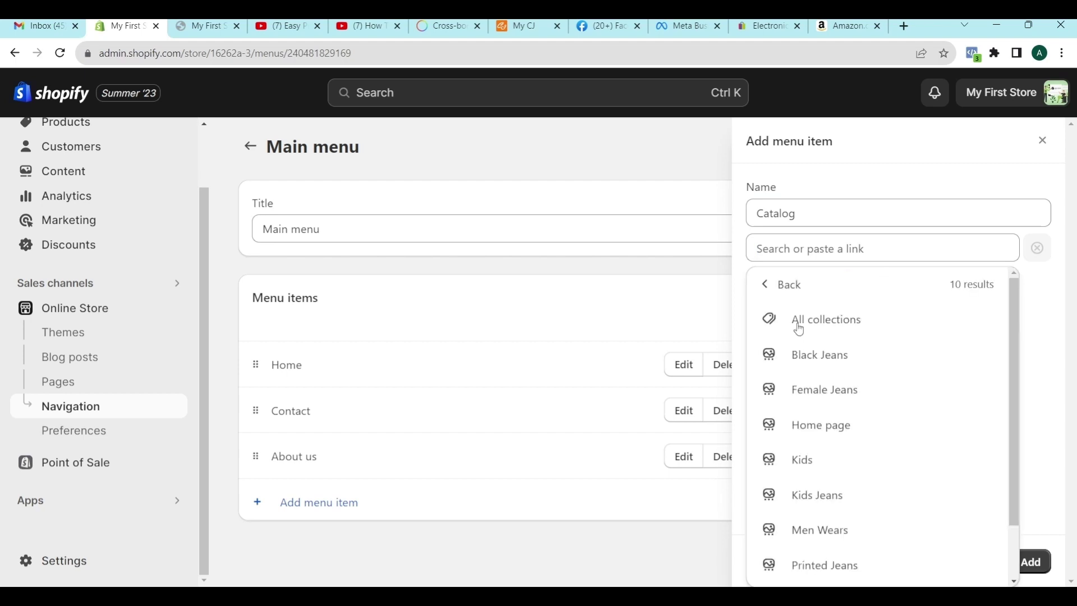
{"action": "left_click", "coordinate": [801, 328]}
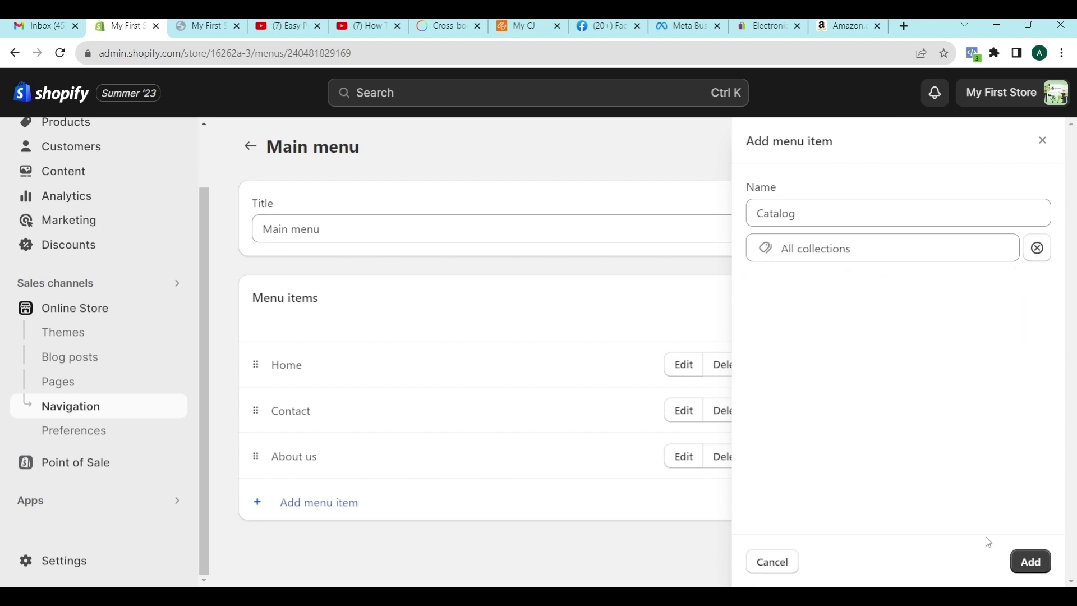
{"action": "left_click", "coordinate": [1032, 561]}
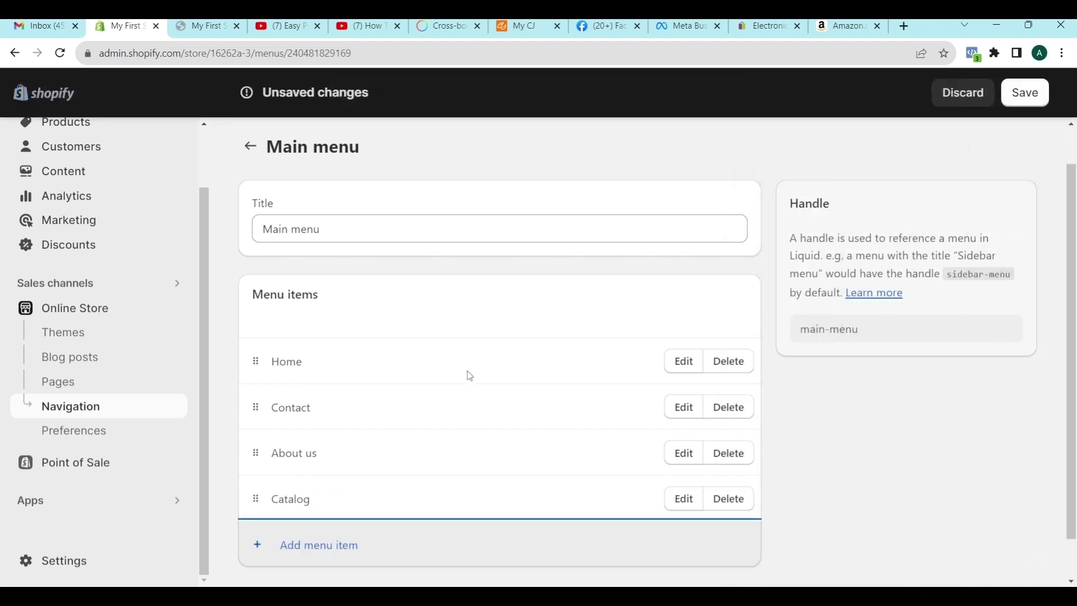
{"action": "left_click_drag", "start_coordinate": [269, 443], "coordinate": [313, 548]}
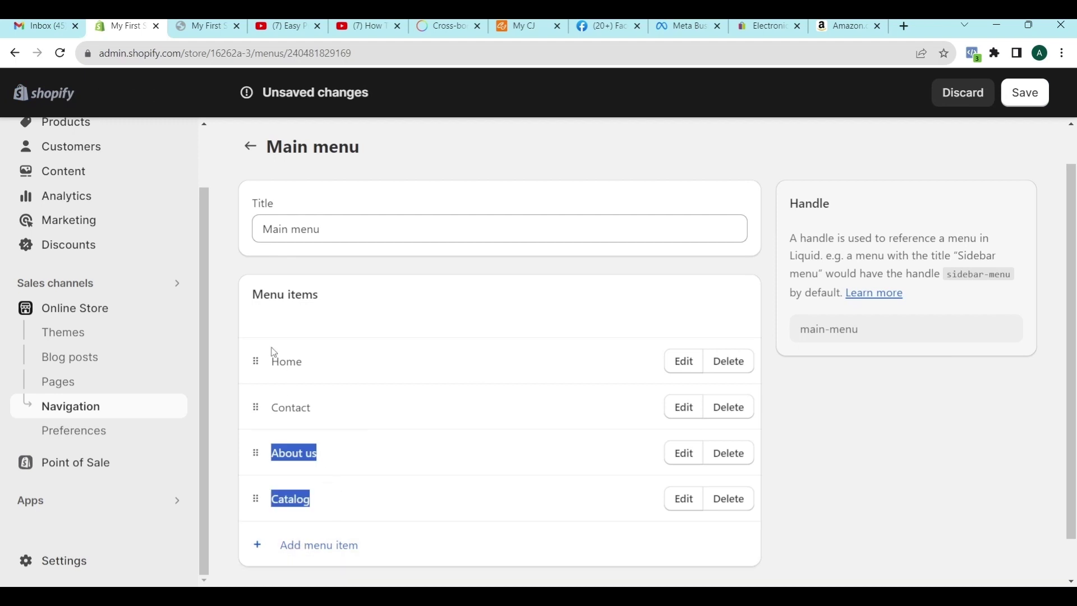
{"action": "left_click", "coordinate": [283, 360]}
- Add a menu item named Men Wears that links to the Men Wears collection
{"action": "left_click", "coordinate": [308, 546]}
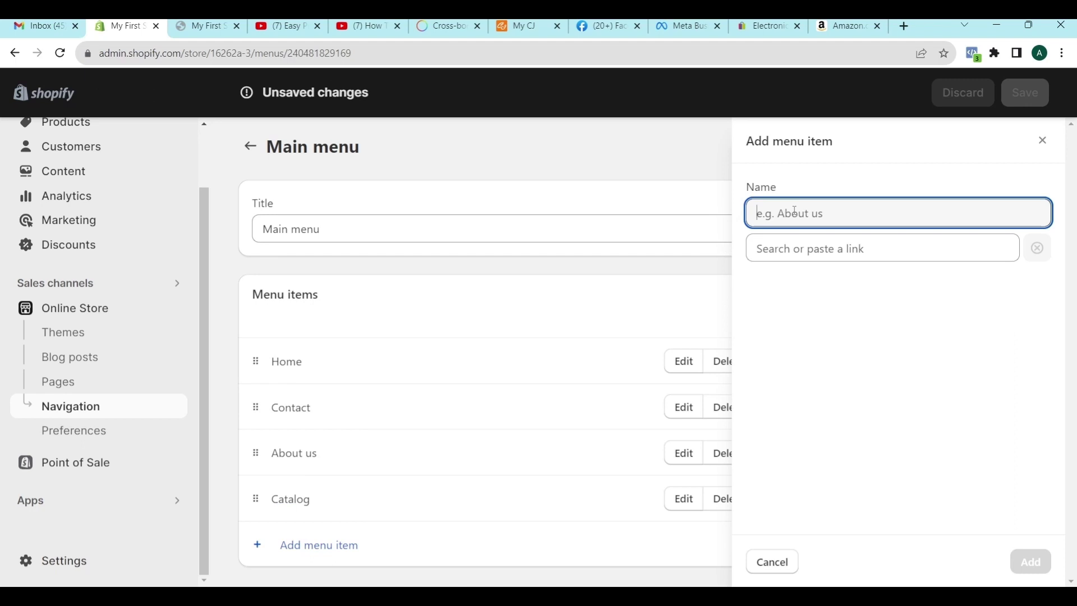
{"action": "type", "text": "Men"}
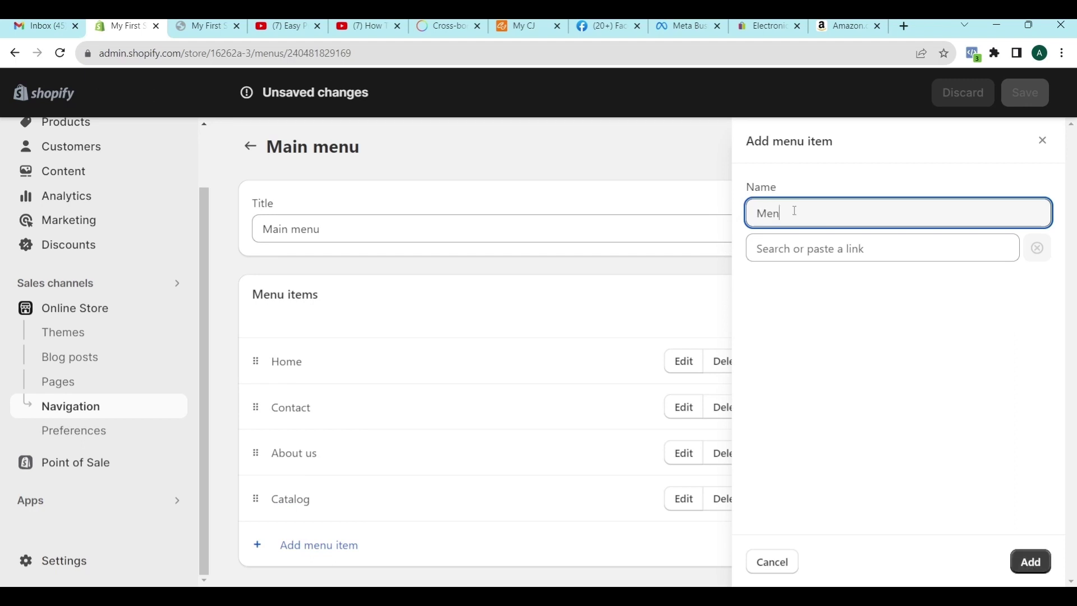
{"action": "type", "text": " Wears"}
{"action": "left_click", "coordinate": [840, 254]}
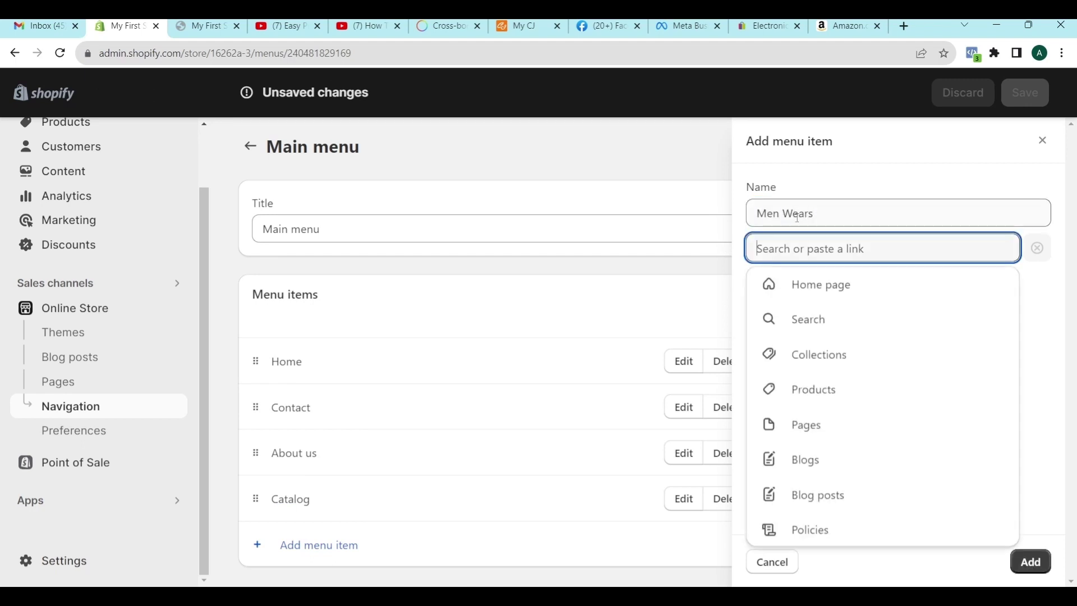
{"action": "left_click", "coordinate": [822, 354]}
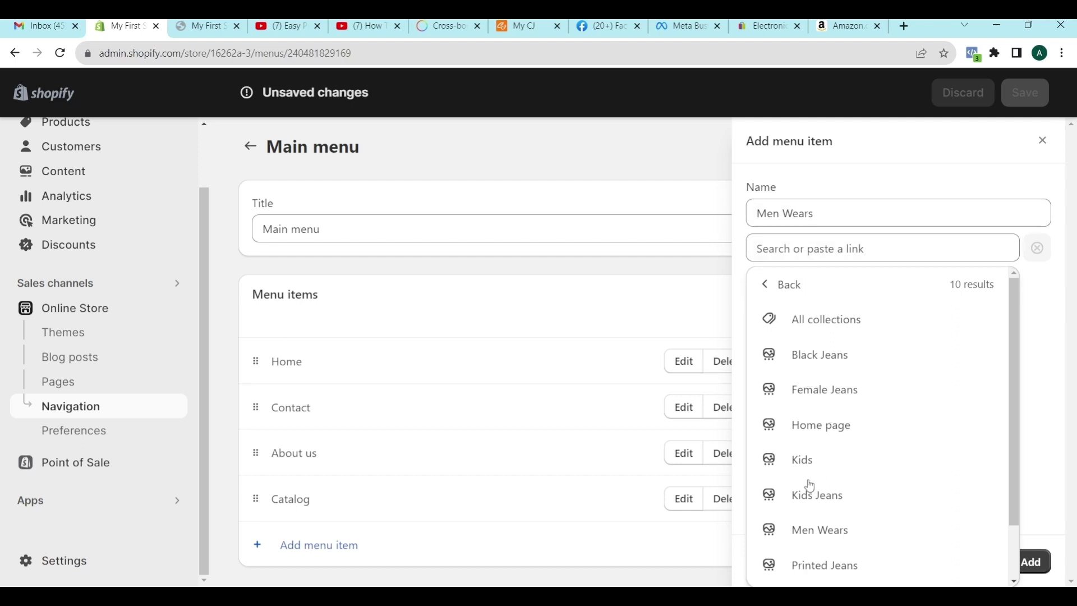
{"action": "left_click", "coordinate": [818, 532]}
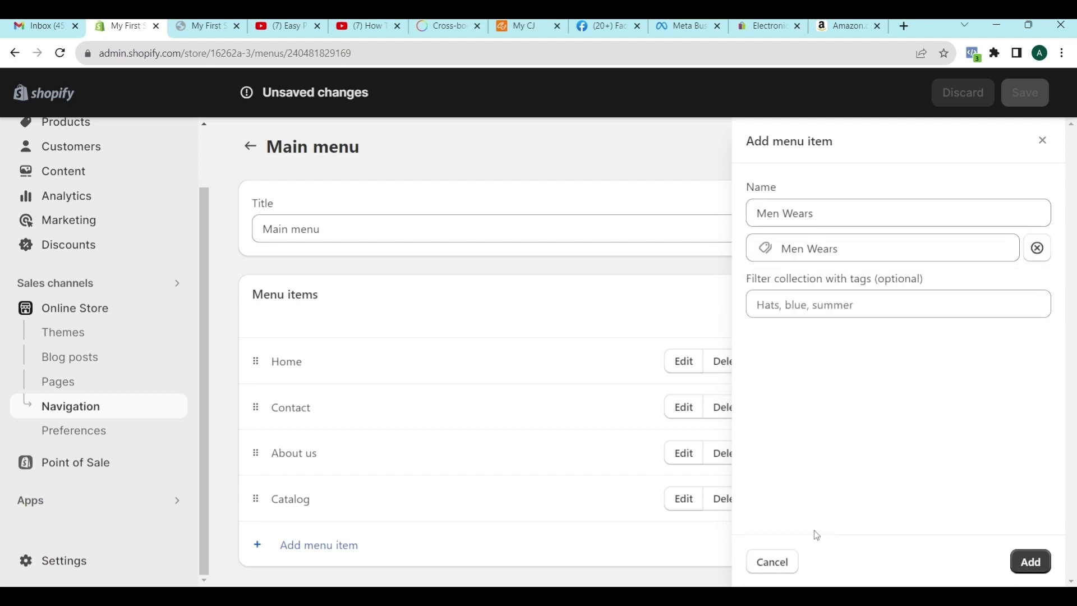
{"action": "left_click", "coordinate": [1032, 563]}
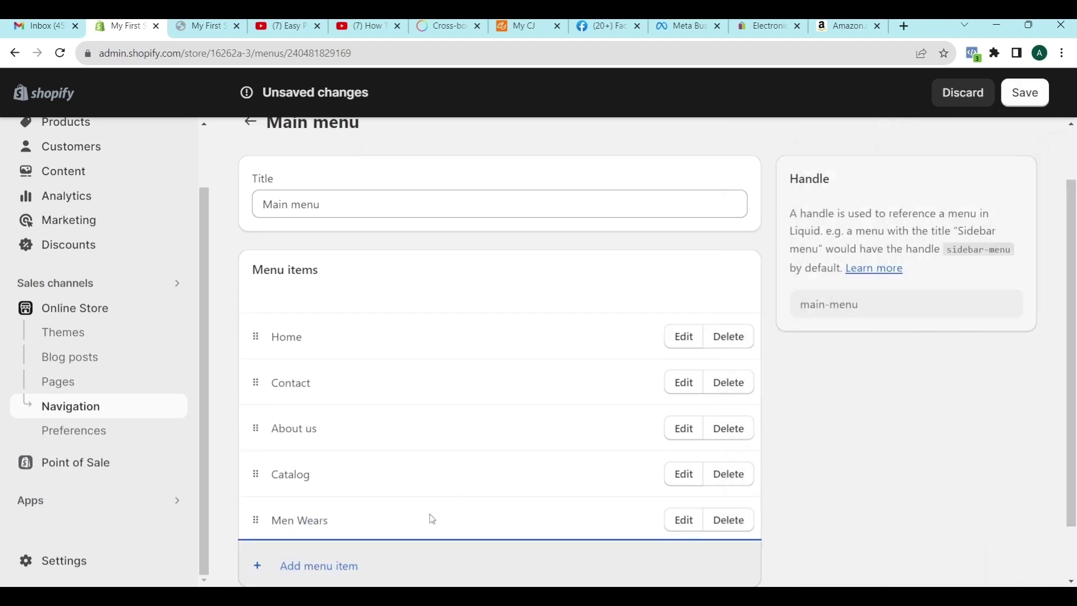
- Add a menu item named Female Jeans that links to the Female Jeans collection
{"action": "scroll", "coordinate": [404, 515], "scroll_direction": "down", "scroll_amount": 1}
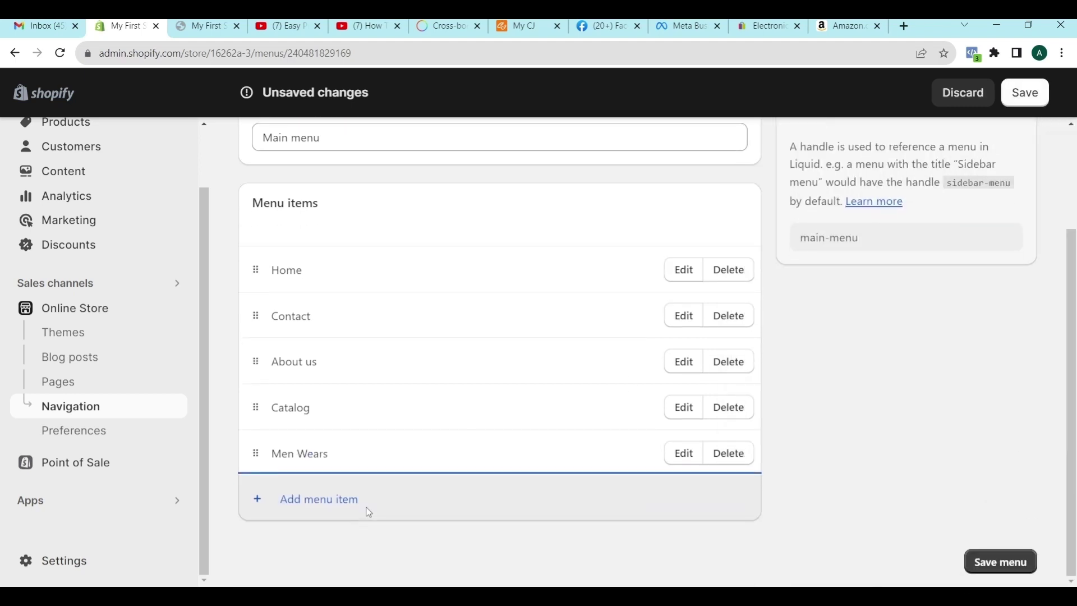
{"action": "left_click", "coordinate": [297, 497]}
{"action": "type", "text": "F"}
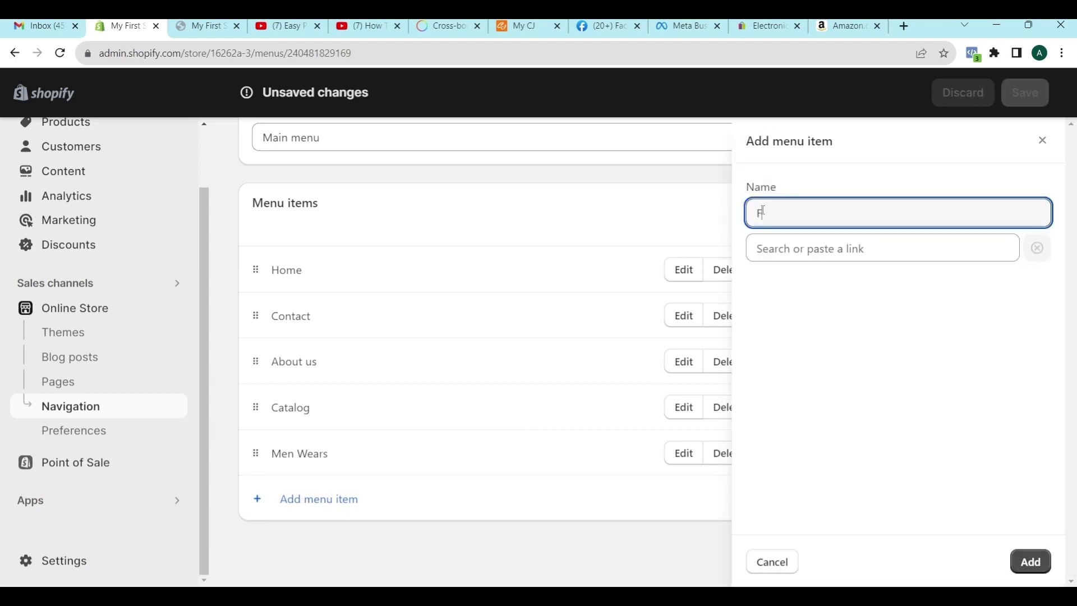
{"action": "type", "text": "emale "}
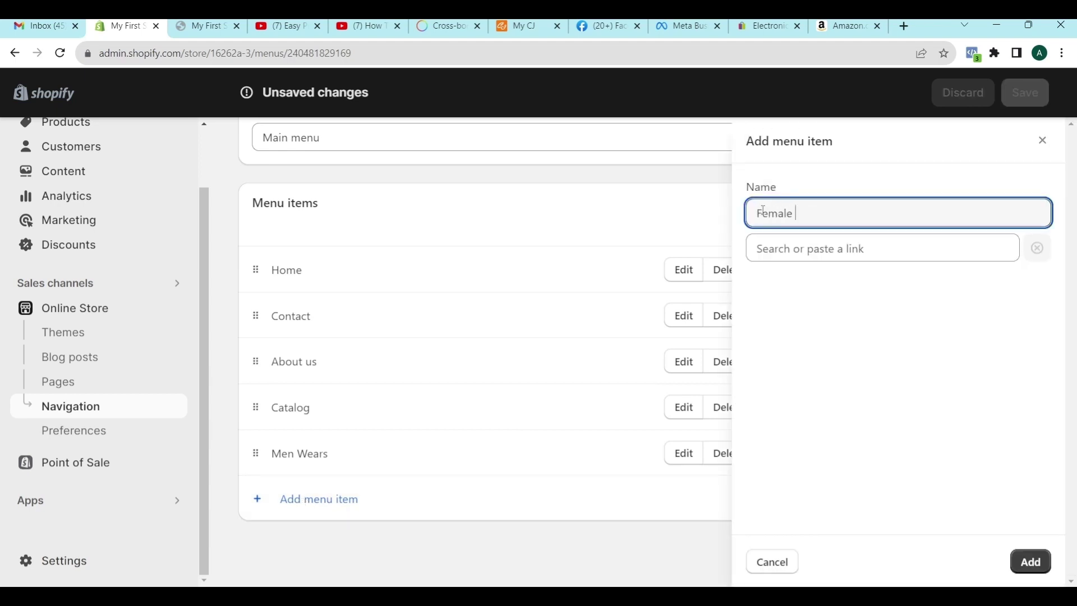
{"action": "type", "text": "Jeans"}
{"action": "left_click", "coordinate": [873, 247]}
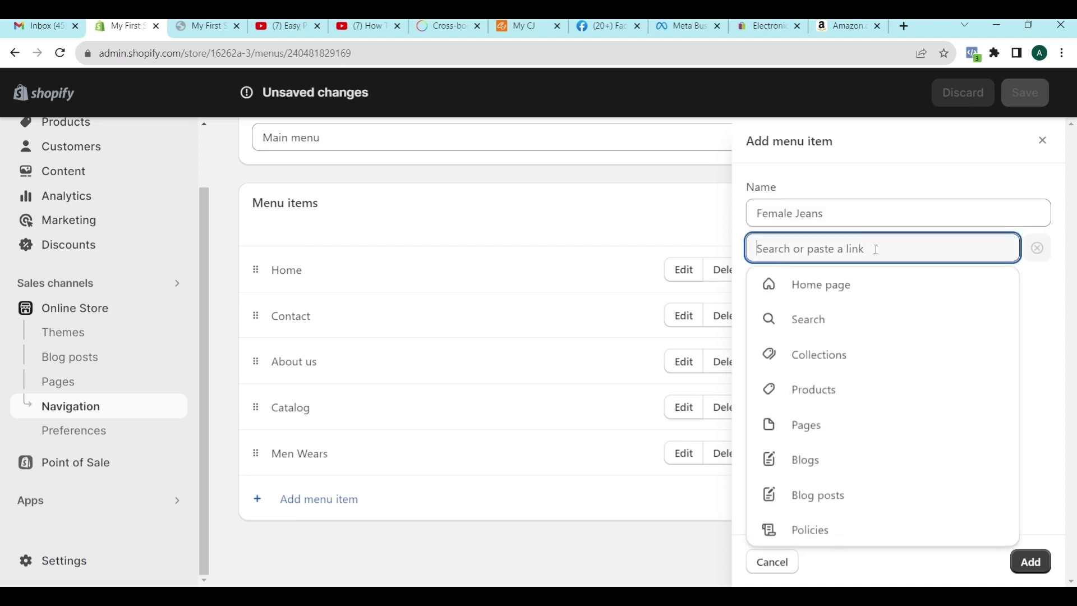
{"action": "left_click", "coordinate": [820, 353]}
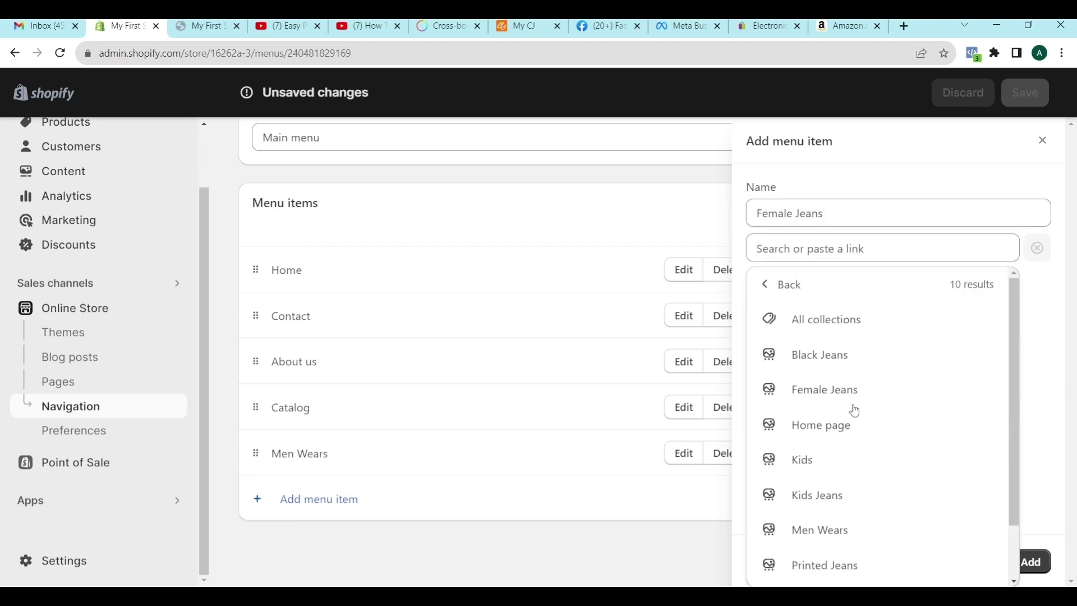
{"action": "left_click", "coordinate": [834, 390]}
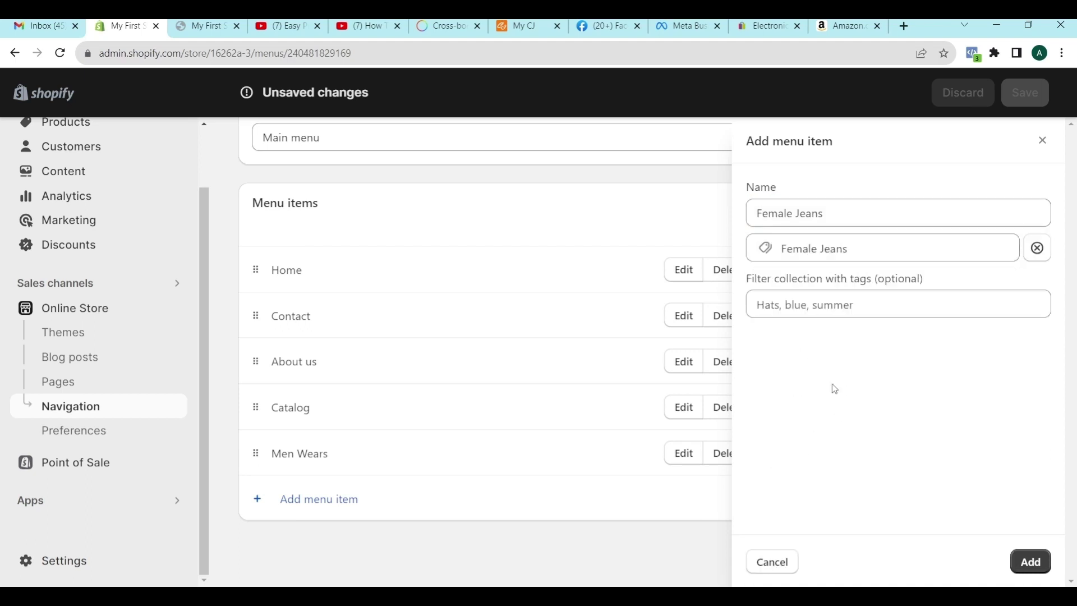
{"action": "left_click", "coordinate": [1031, 562]}
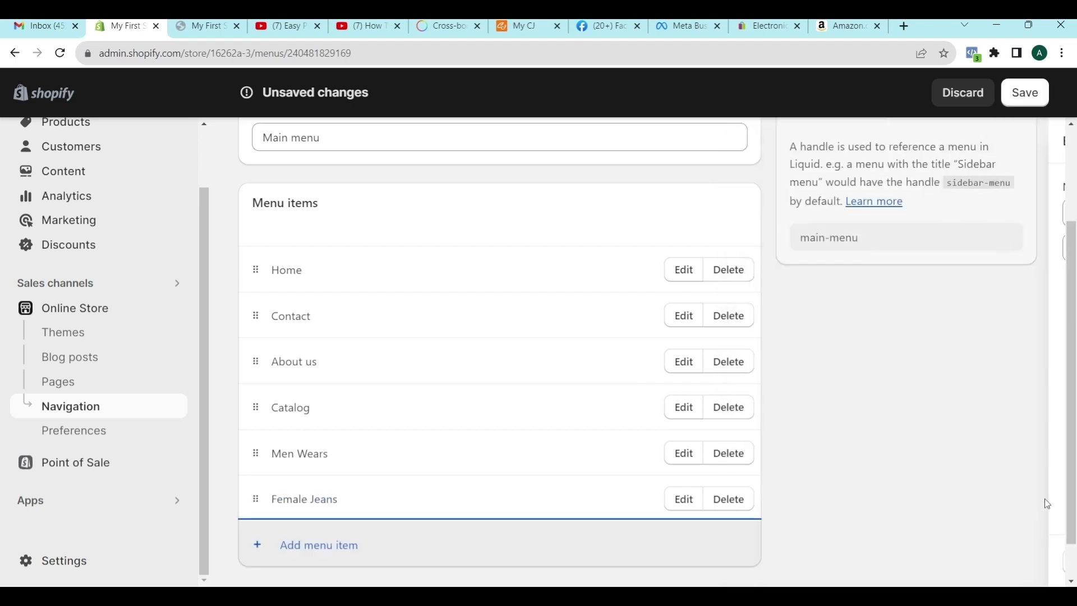
- Add a menu item named Summer Collections that links to the Summer Collections collection
{"action": "left_click", "coordinate": [310, 547]}
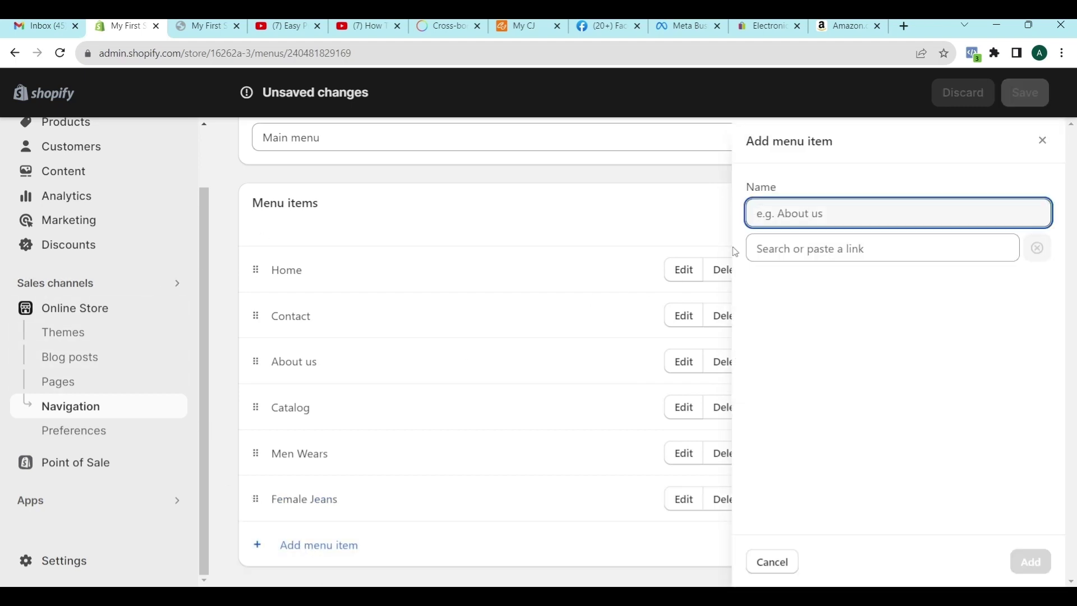
{"action": "type", "text": "Summer"}
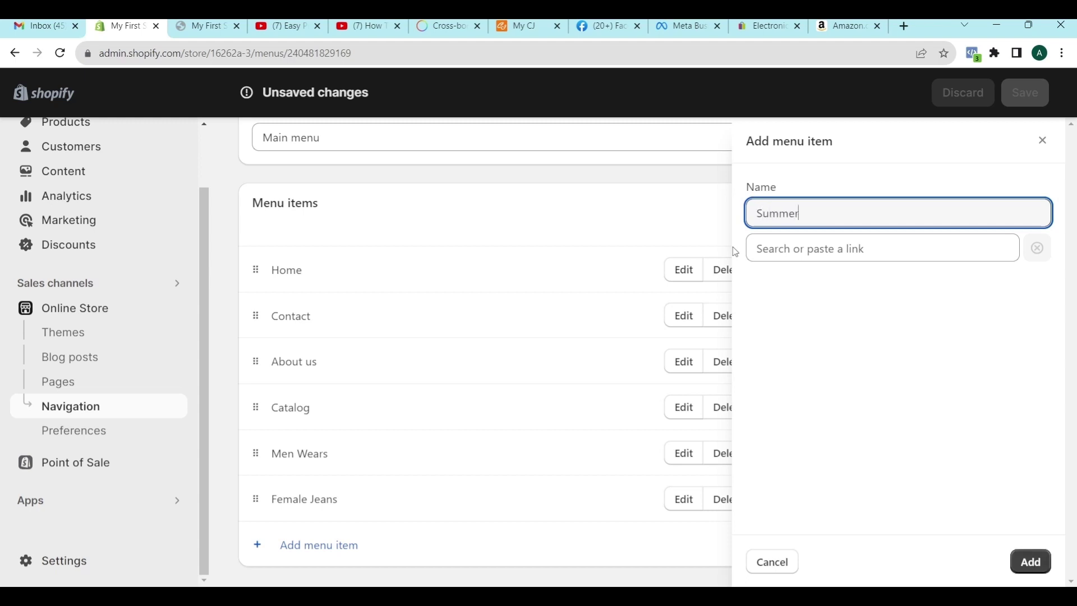
{"action": "type", "text": " Collections"}
{"action": "left_click", "coordinate": [801, 249]}
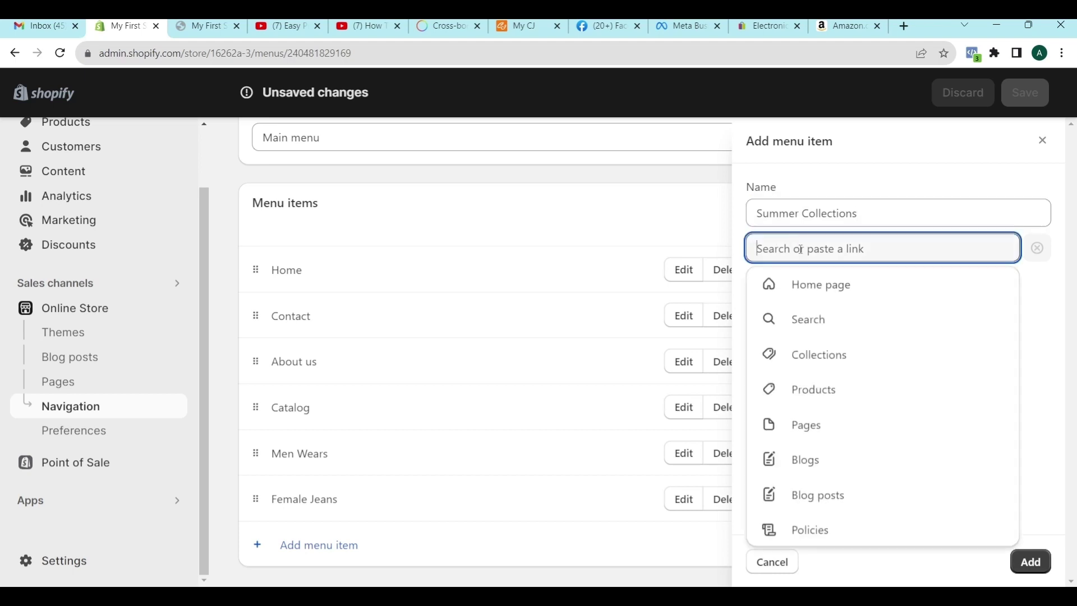
{"action": "left_click", "coordinate": [813, 359]}
{"action": "scroll", "coordinate": [812, 522], "scroll_direction": "down", "scroll_amount": 3}
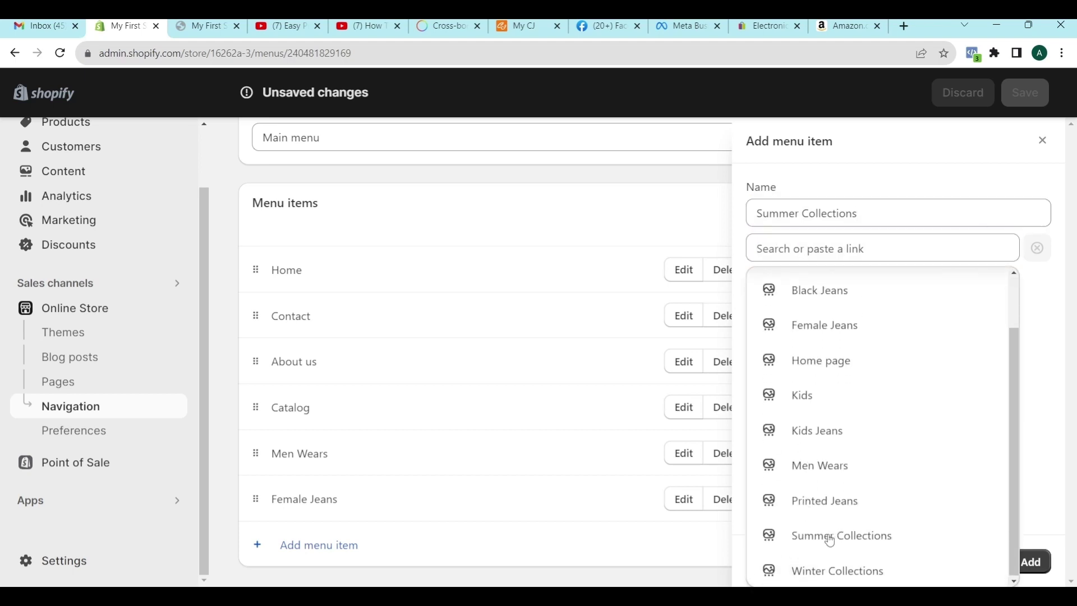
{"action": "left_click", "coordinate": [817, 537]}
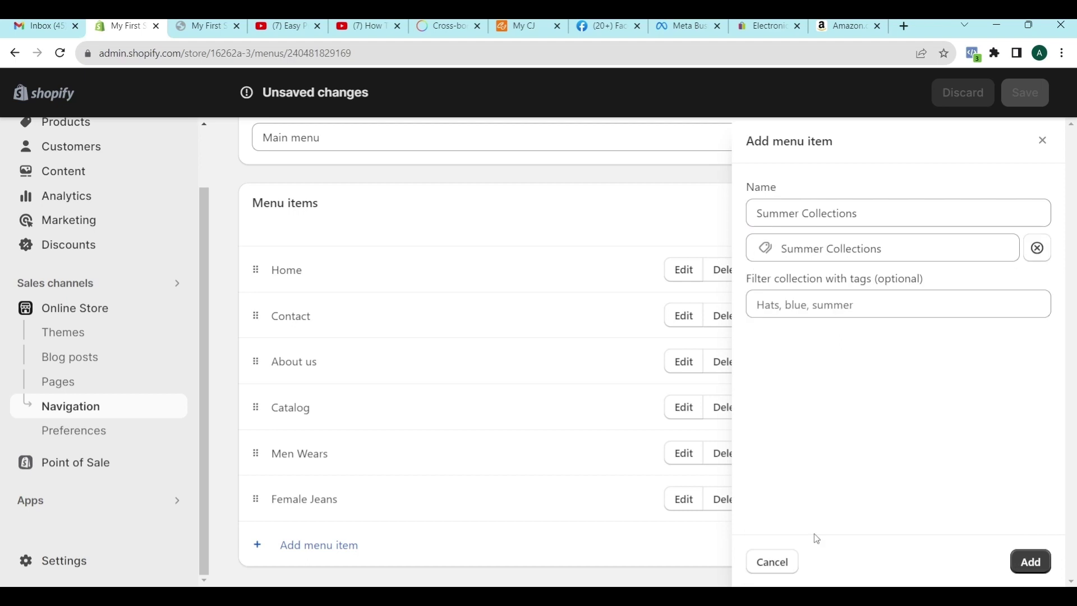
{"action": "left_click", "coordinate": [1035, 560]}
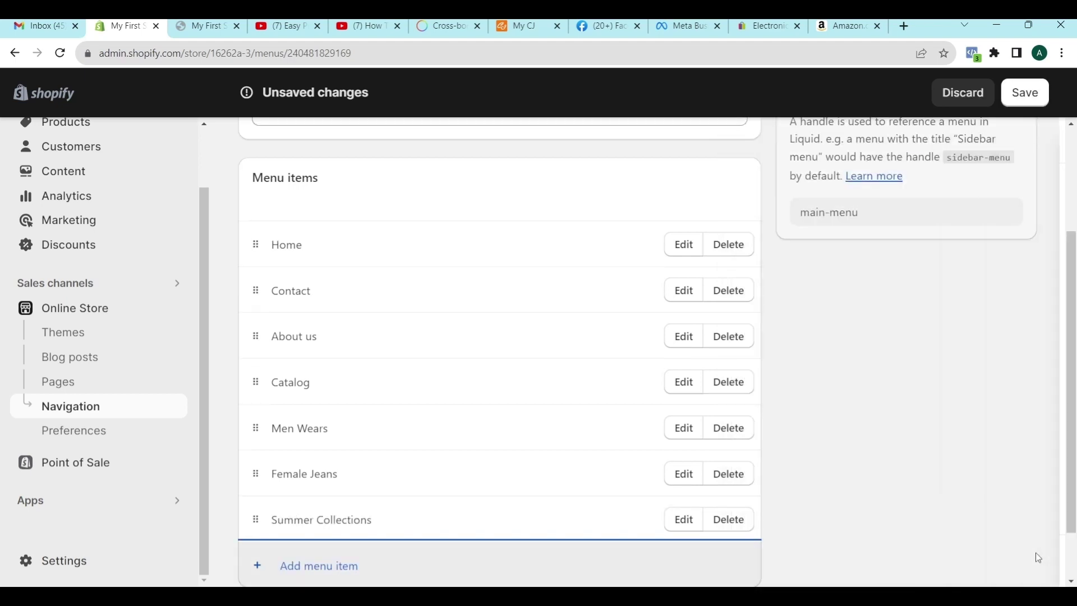
- Add a menu item named Winter Collection that links to the Winter Collections collection, and save the menu
{"action": "left_click", "coordinate": [312, 565]}
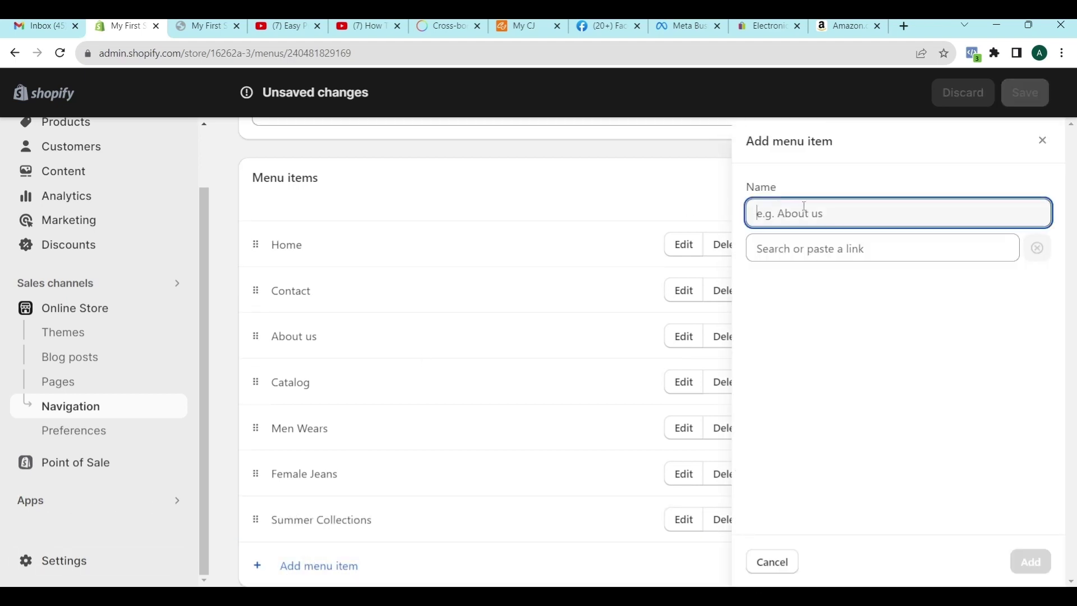
{"action": "type", "text": "Winter "}
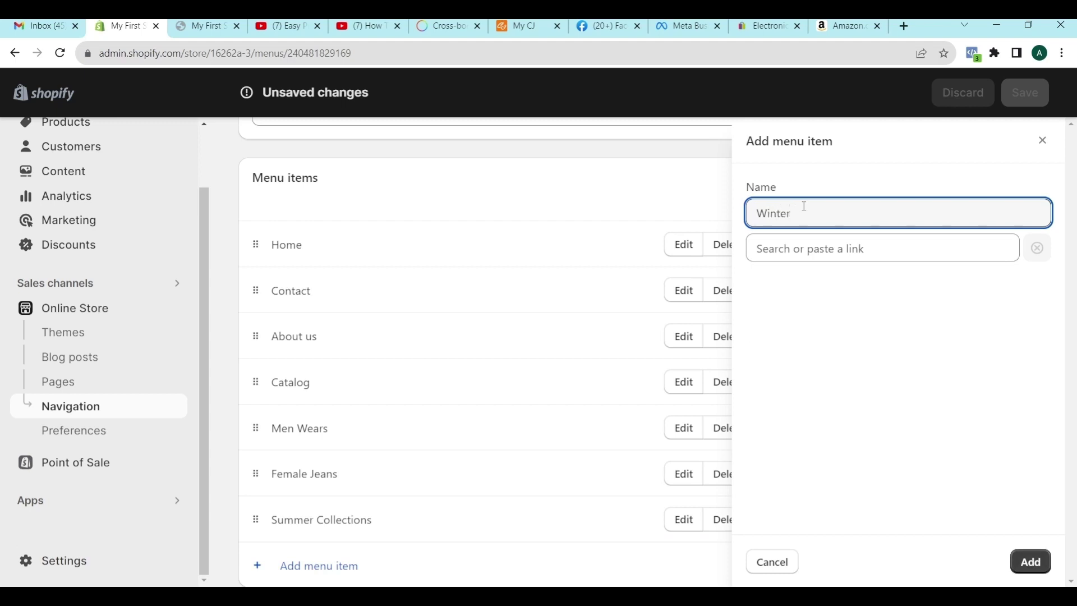
{"action": "type", "text": "Collection"}
{"action": "left_click", "coordinate": [800, 252]}
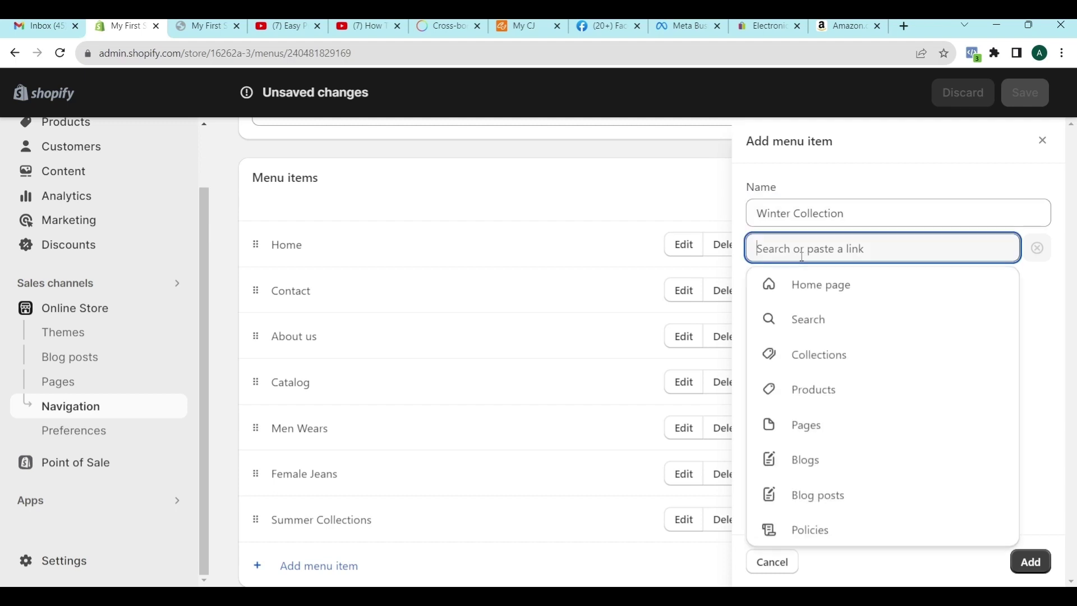
{"action": "left_click", "coordinate": [800, 354]}
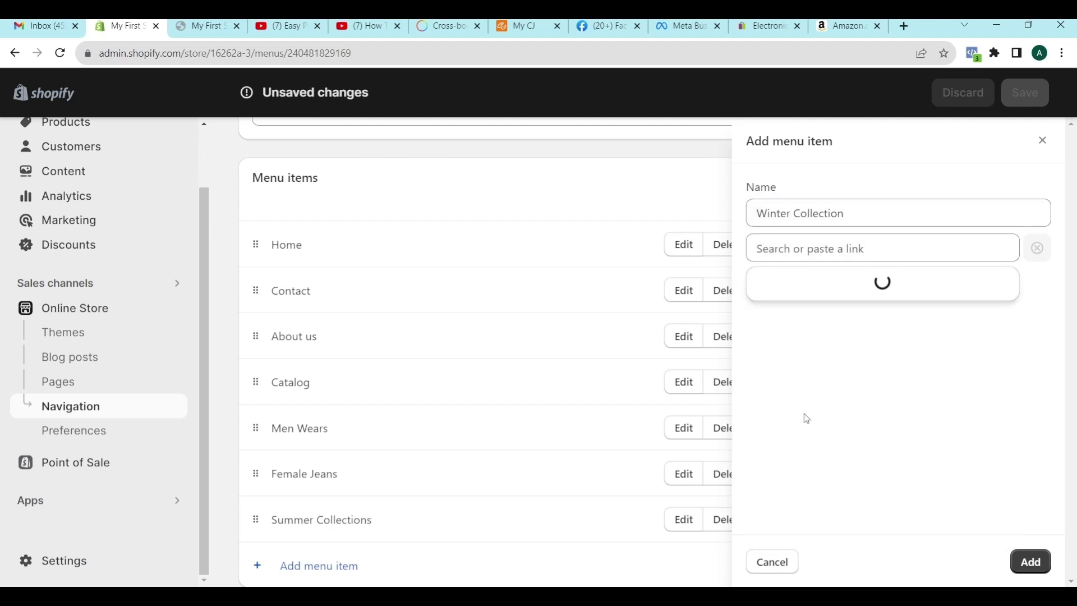
{"action": "scroll", "coordinate": [806, 397], "scroll_direction": "down", "scroll_amount": 2}
{"action": "left_click", "coordinate": [809, 572]}
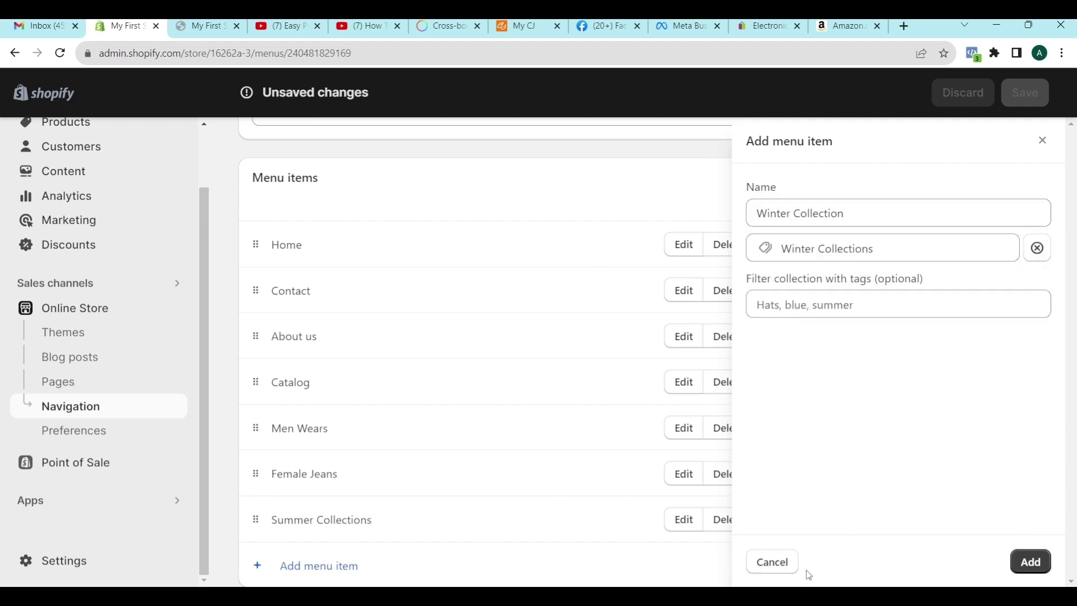
{"action": "left_click", "coordinate": [1031, 561]}
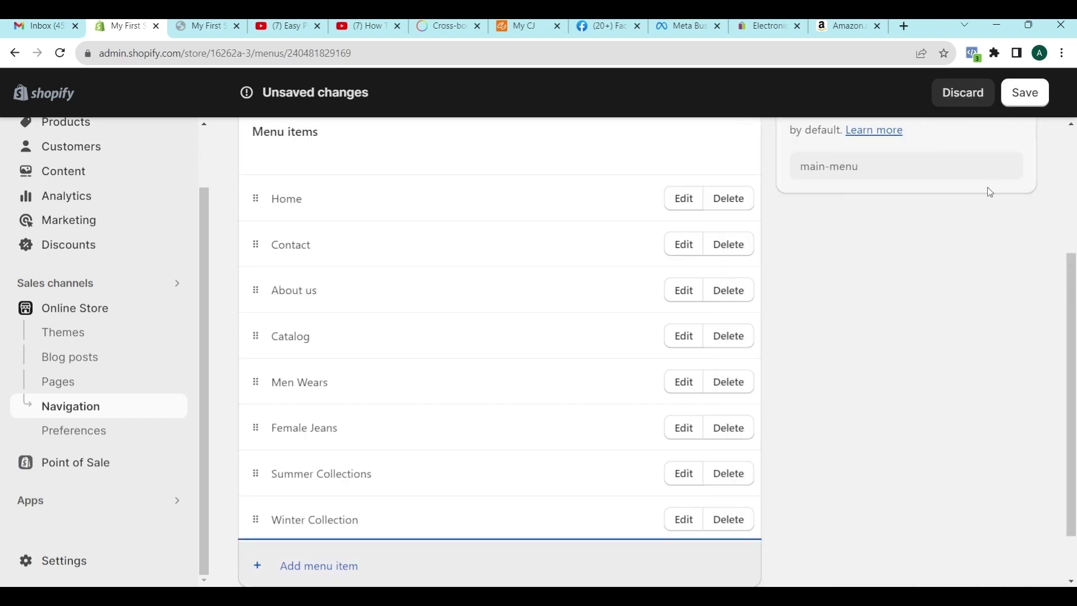
{"action": "left_click", "coordinate": [1030, 94]}
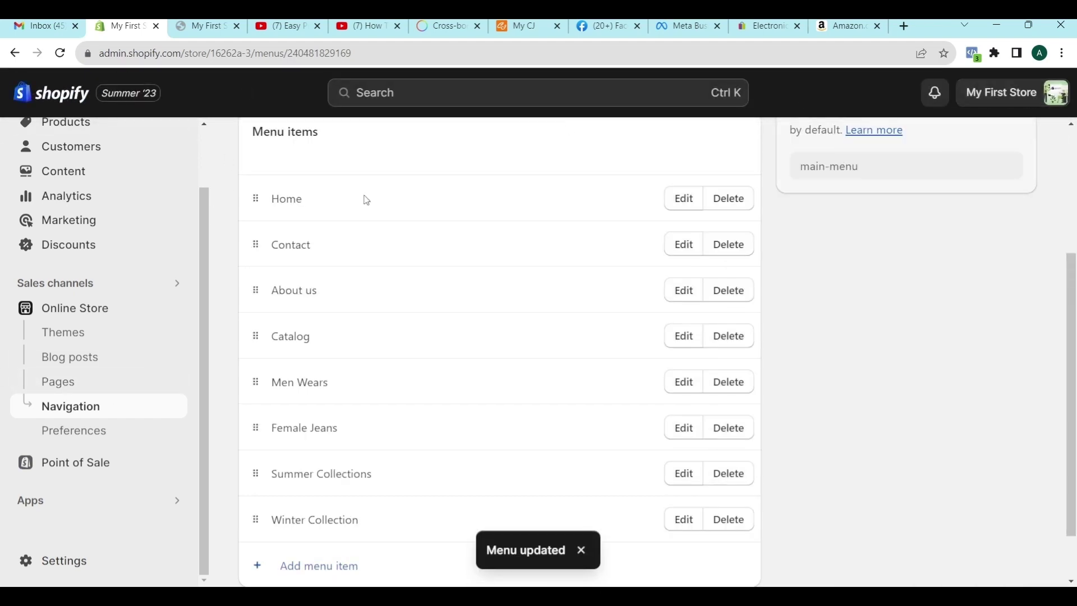
- Open the current Dawn theme for customizing, reload it to check the updated header menu, and exit the editor
{"action": "left_click", "coordinate": [84, 330]}
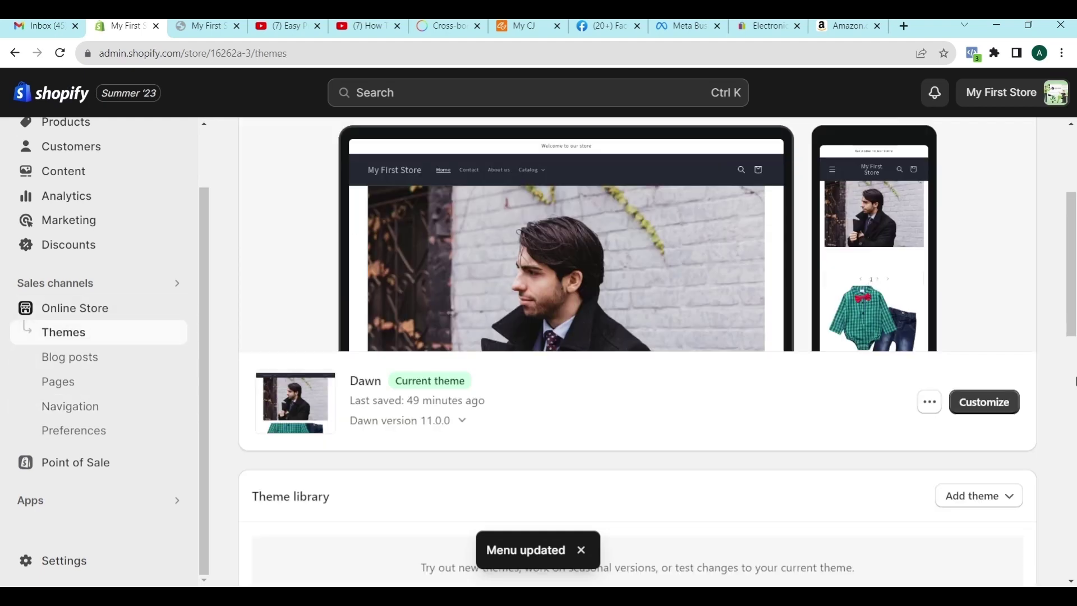
{"action": "left_click", "coordinate": [994, 402]}
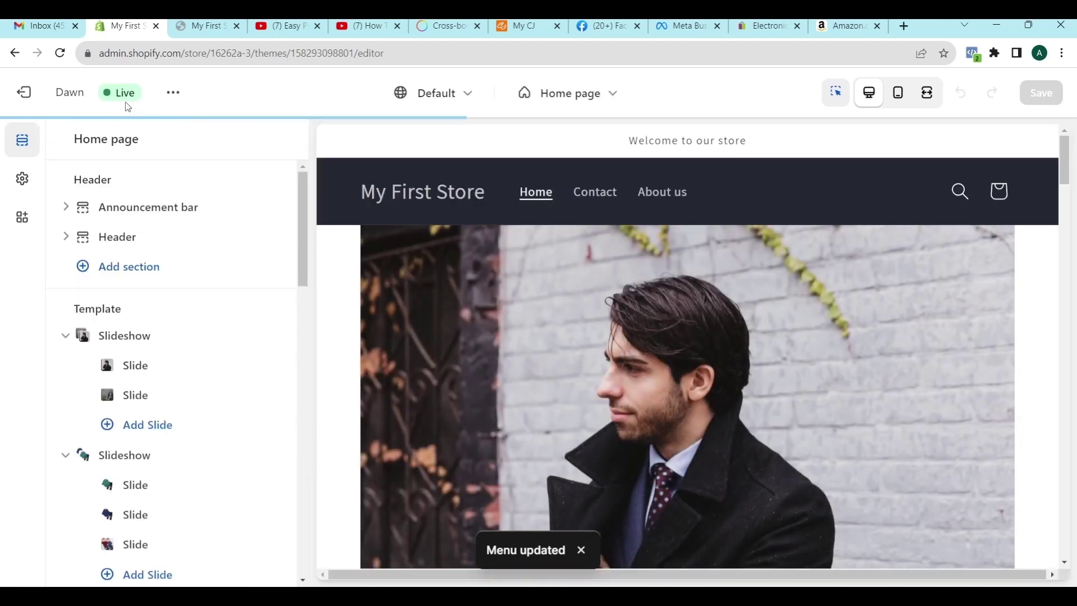
{"action": "left_click", "coordinate": [188, 55]}
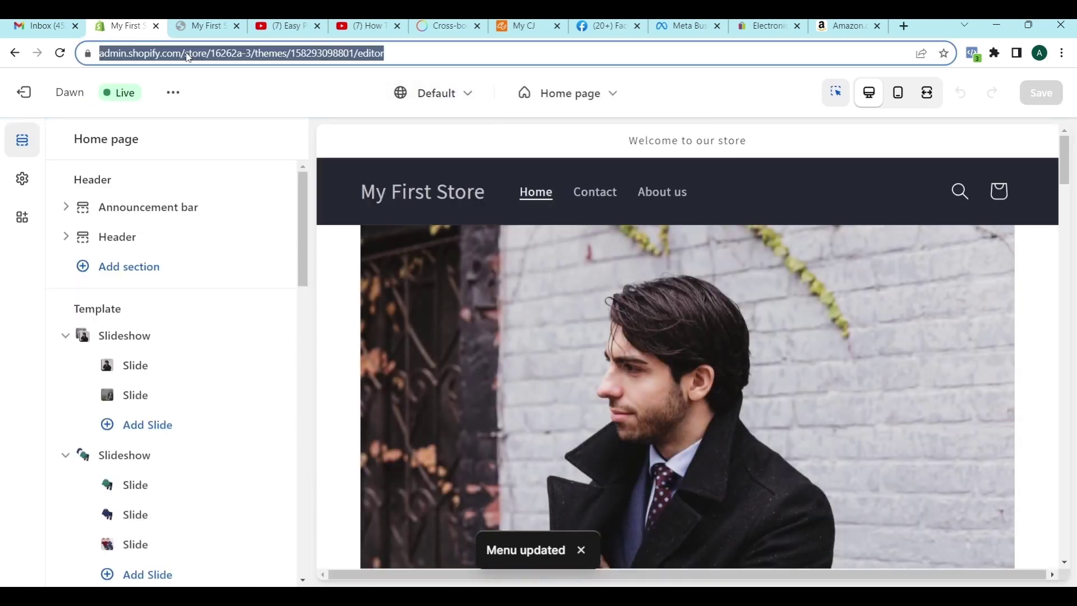
{"action": "left_click", "coordinate": [60, 53]}
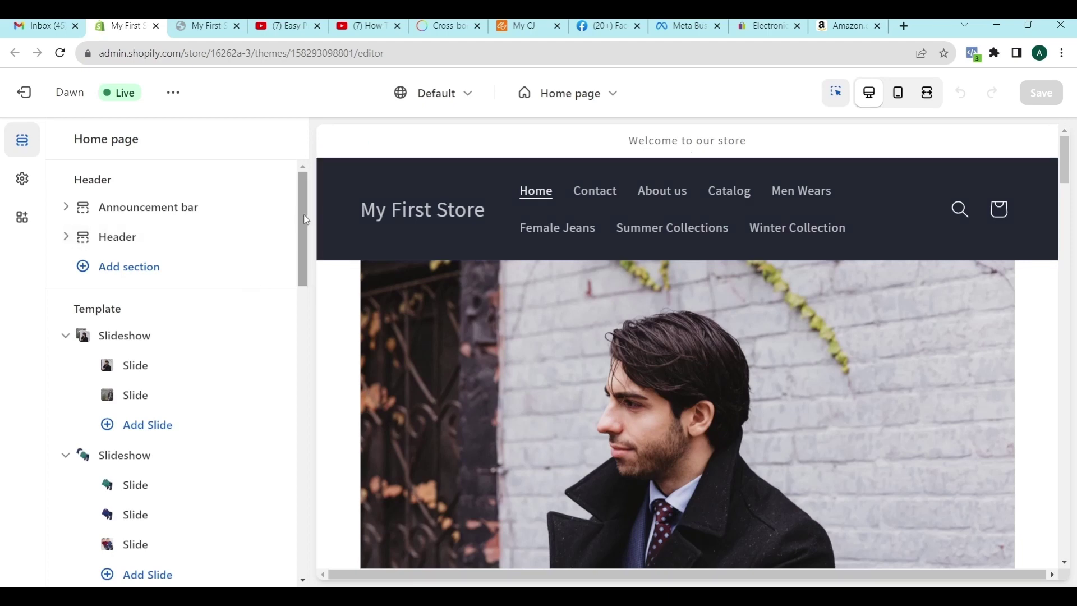
{"action": "left_click_drag", "start_coordinate": [308, 225], "coordinate": [297, 337]}
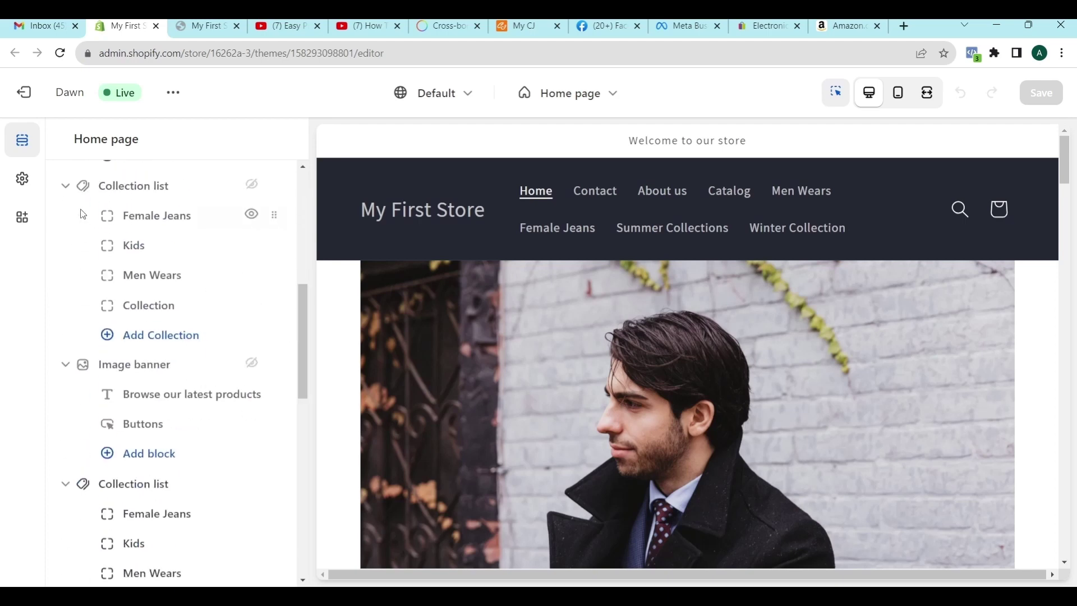
{"action": "left_click", "coordinate": [24, 92]}
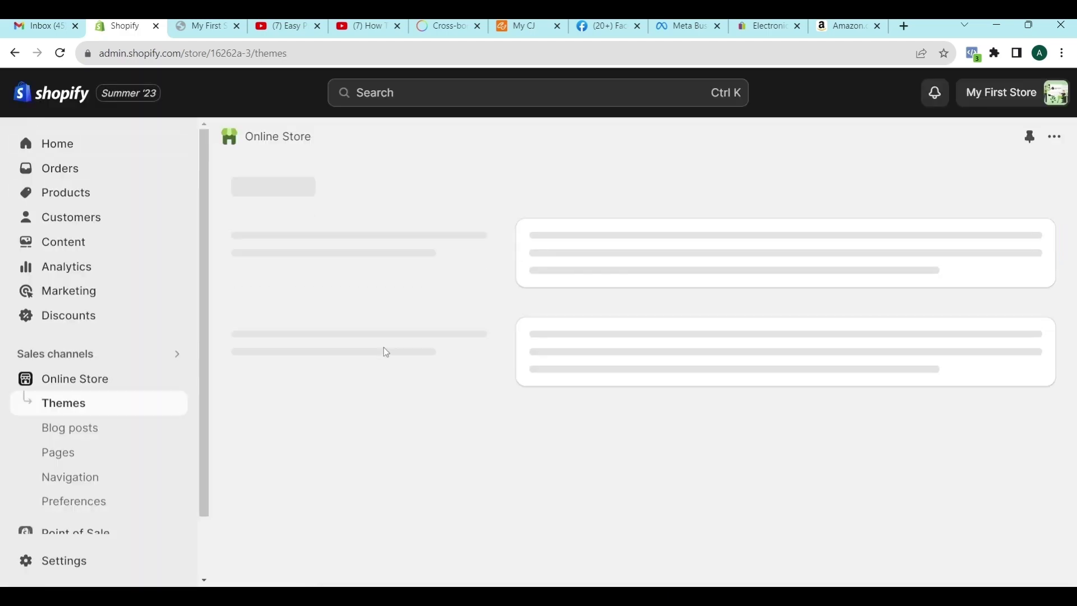
- Return to the online store's navigation settings and open the Main menu for editing
{"action": "scroll", "coordinate": [174, 443], "scroll_direction": "down", "scroll_amount": 2}
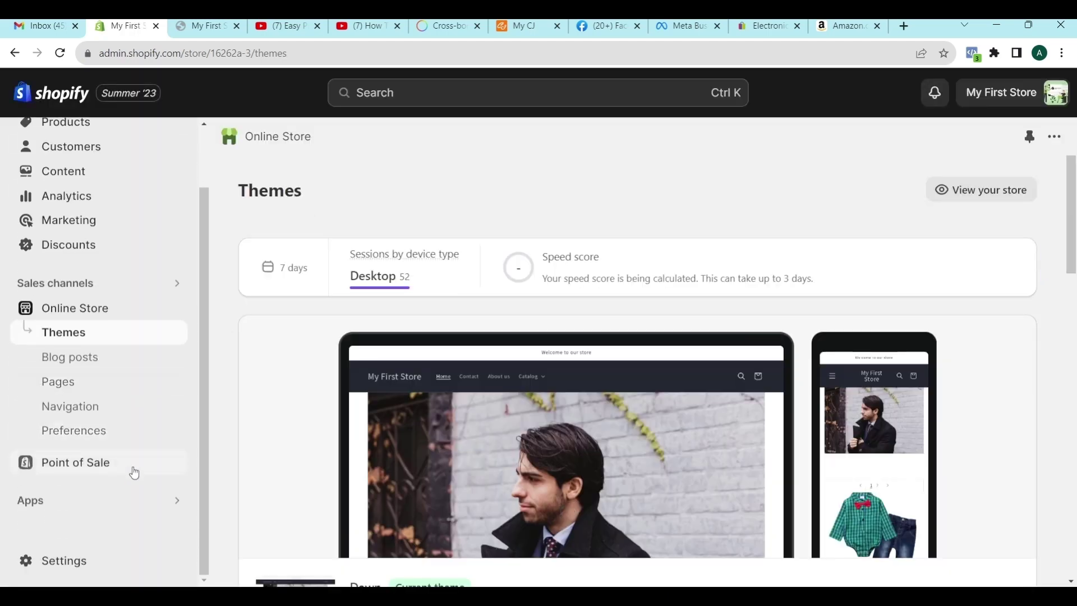
{"action": "left_click", "coordinate": [63, 404]}
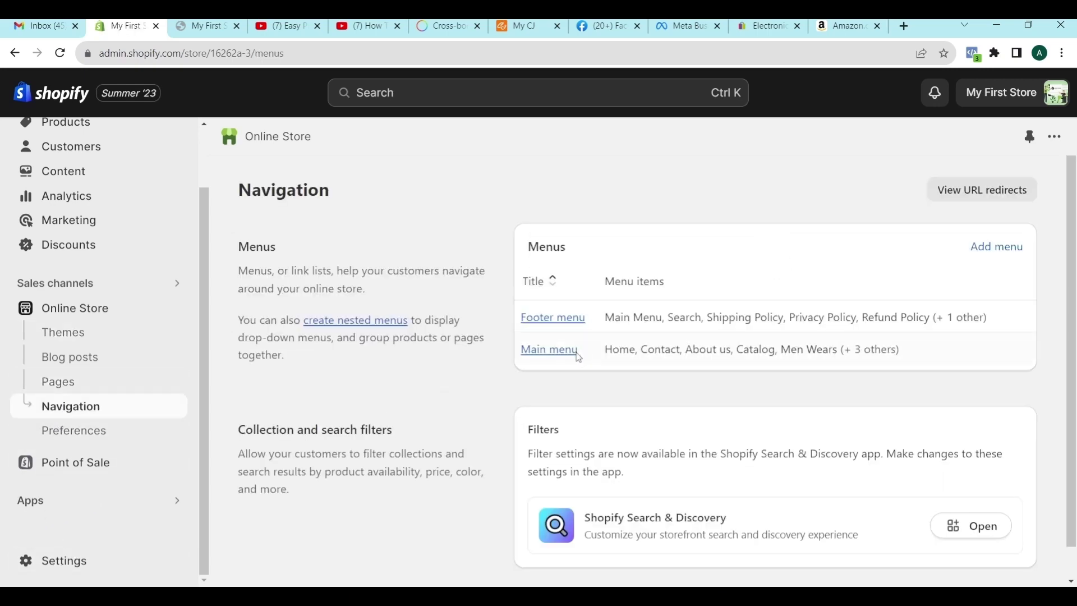
{"action": "left_click", "coordinate": [553, 350]}
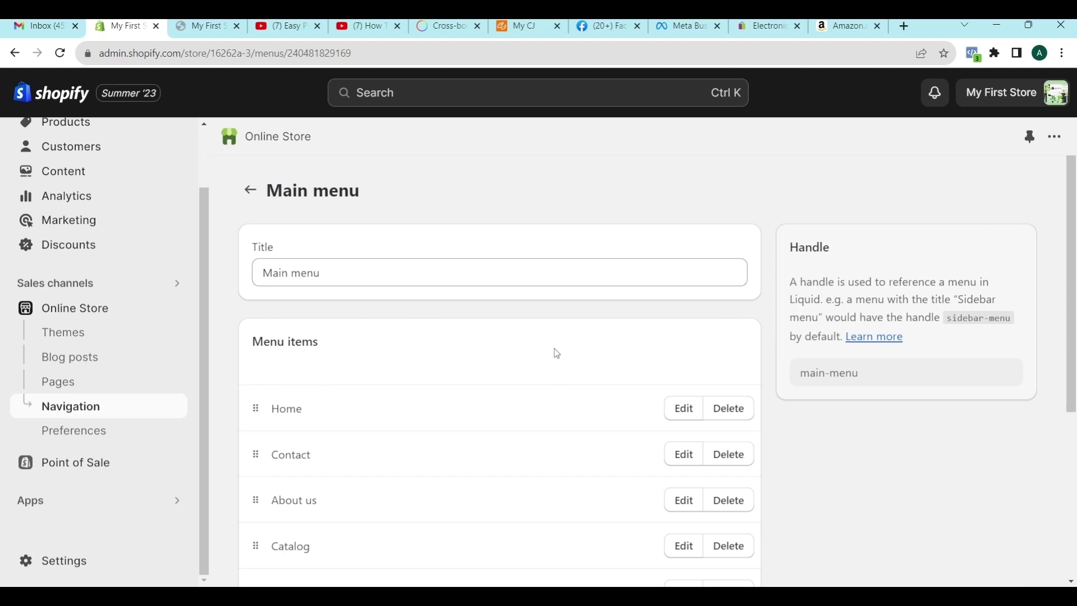
- Nest the Men Wears menu item under Catalog
{"action": "scroll", "coordinate": [554, 348], "scroll_direction": "down", "scroll_amount": 5}
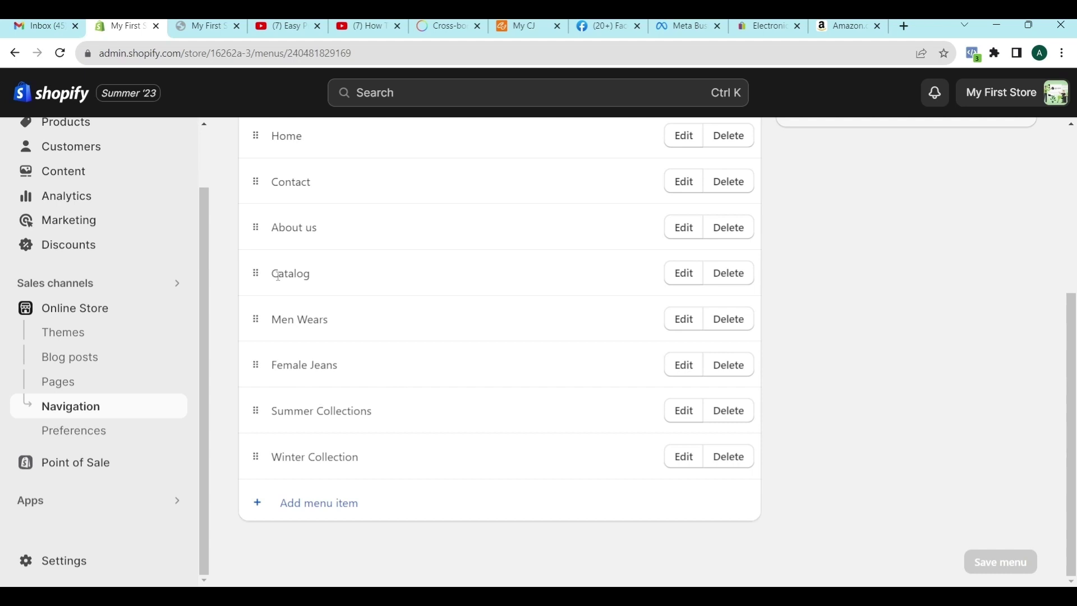
{"action": "left_click", "coordinate": [257, 319]}
{"action": "scroll", "coordinate": [257, 319], "scroll_direction": "up", "scroll_amount": 1}
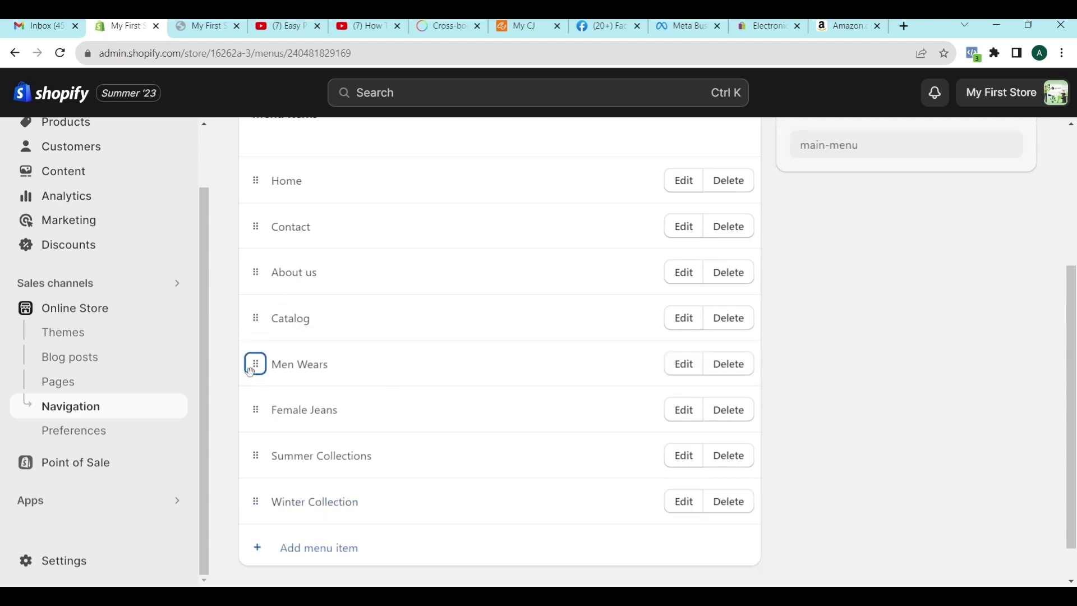
{"action": "left_click_drag", "start_coordinate": [252, 367], "coordinate": [351, 356]}
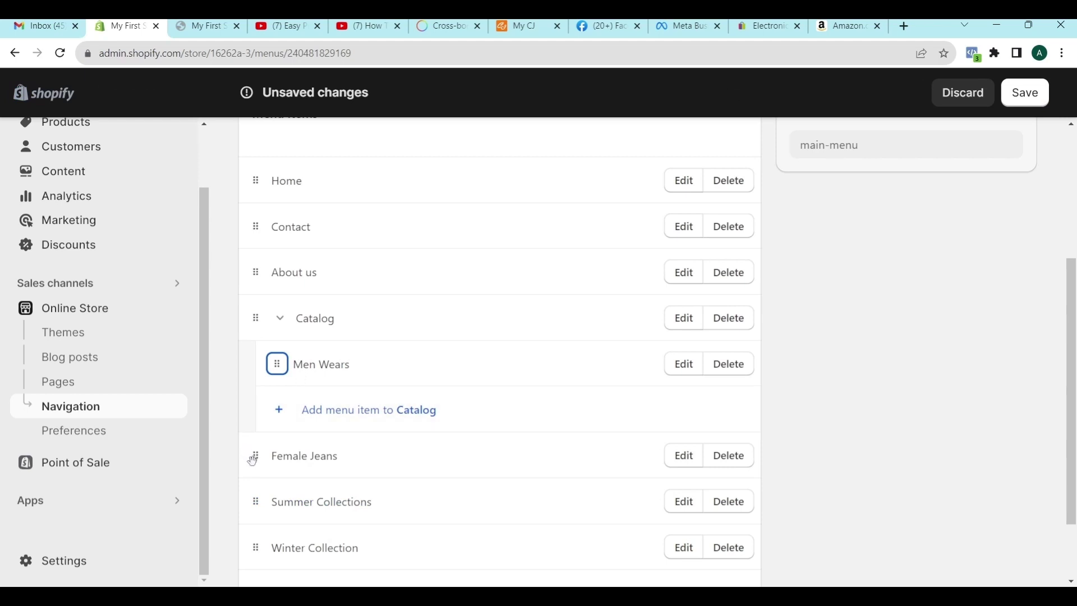
- Nest Female Jeans under Catalog above Men Wears, and nest Summer Collections under Men Wears
{"action": "left_click_drag", "start_coordinate": [254, 459], "coordinate": [382, 374]}
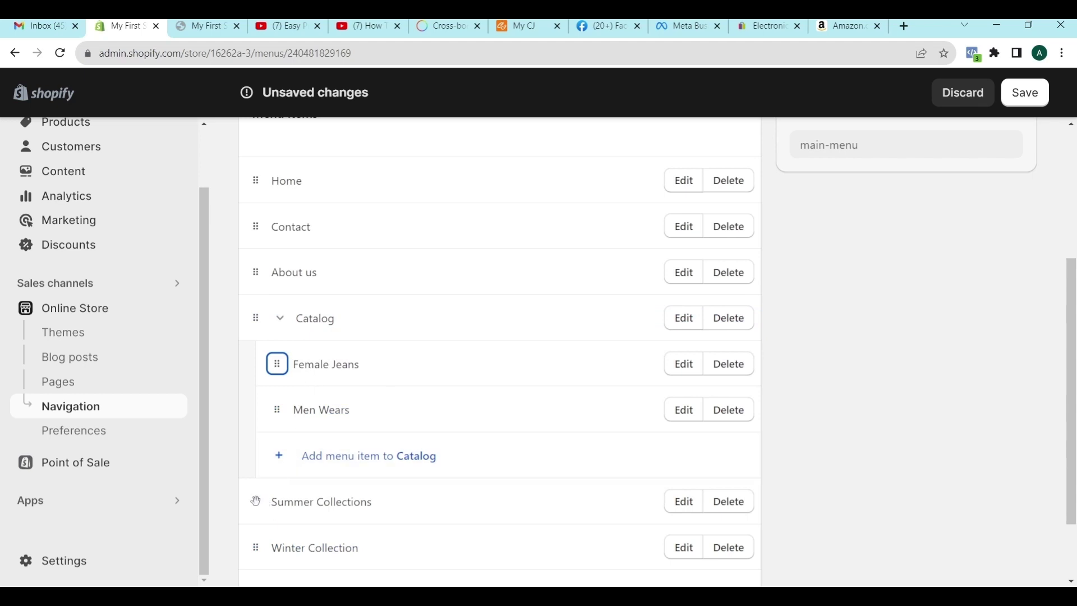
{"action": "left_click_drag", "start_coordinate": [256, 500], "coordinate": [255, 501]}
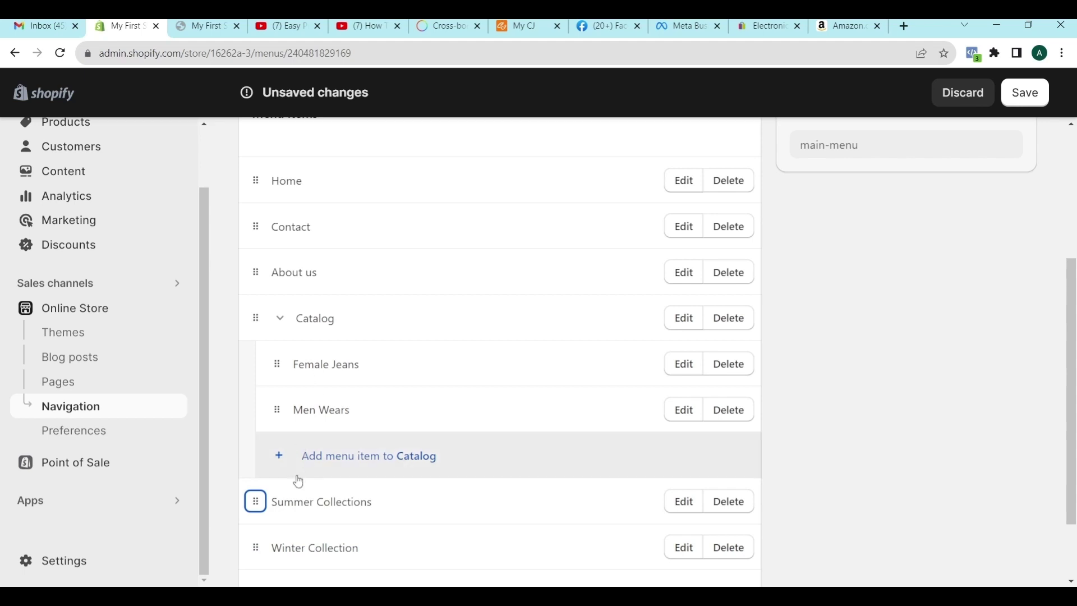
{"action": "left_click_drag", "start_coordinate": [255, 501], "coordinate": [413, 473]}
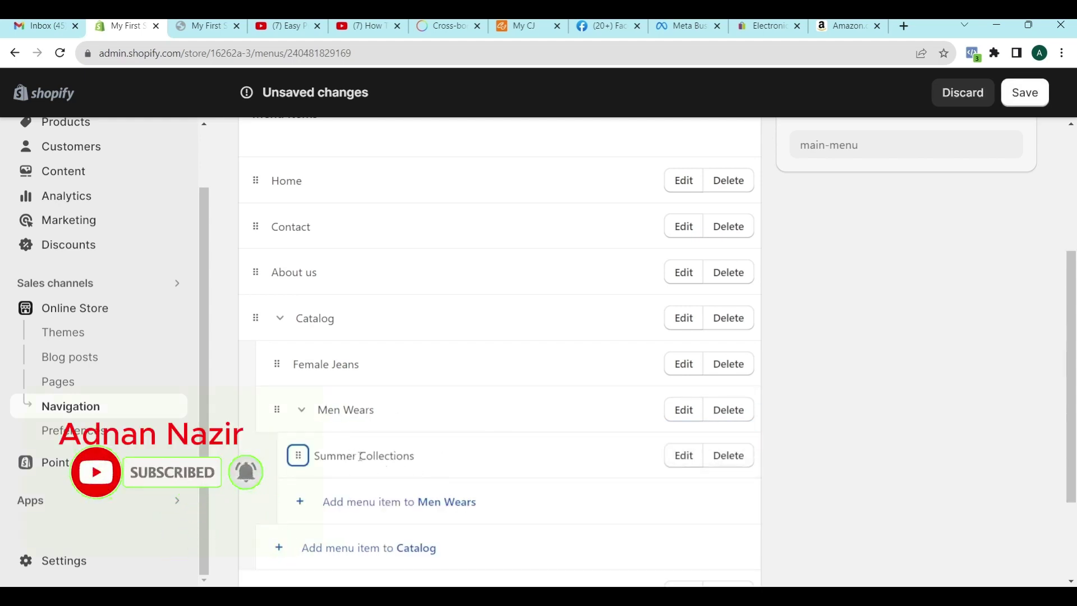
- Nest Winter Collection under Men Wears above Summer Collections, and save the menu
{"action": "scroll", "coordinate": [426, 458], "scroll_direction": "down", "scroll_amount": 3}
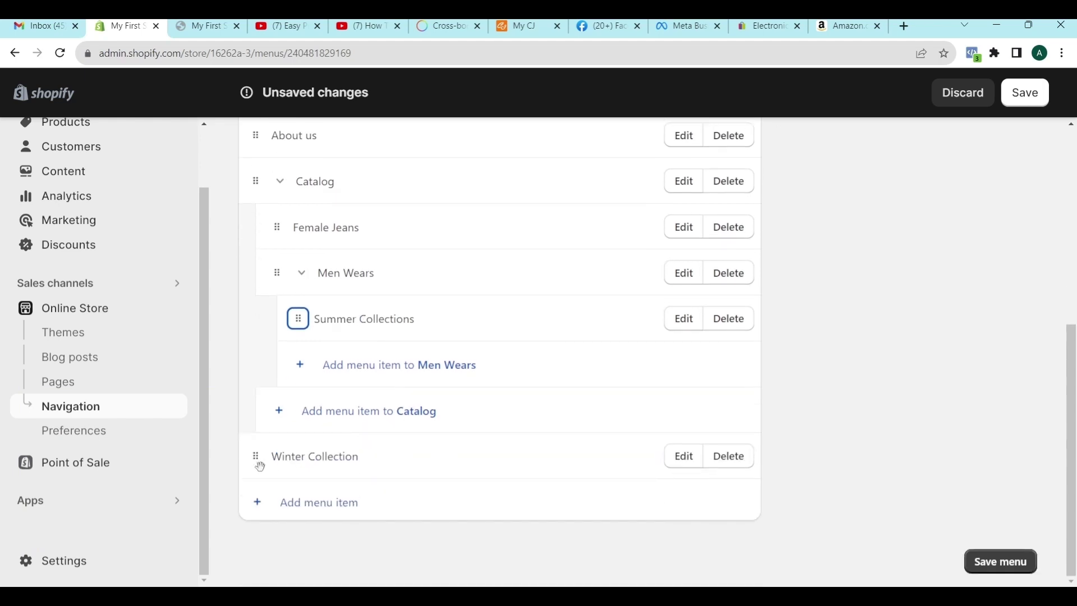
{"action": "left_click_drag", "start_coordinate": [255, 455], "coordinate": [480, 373]}
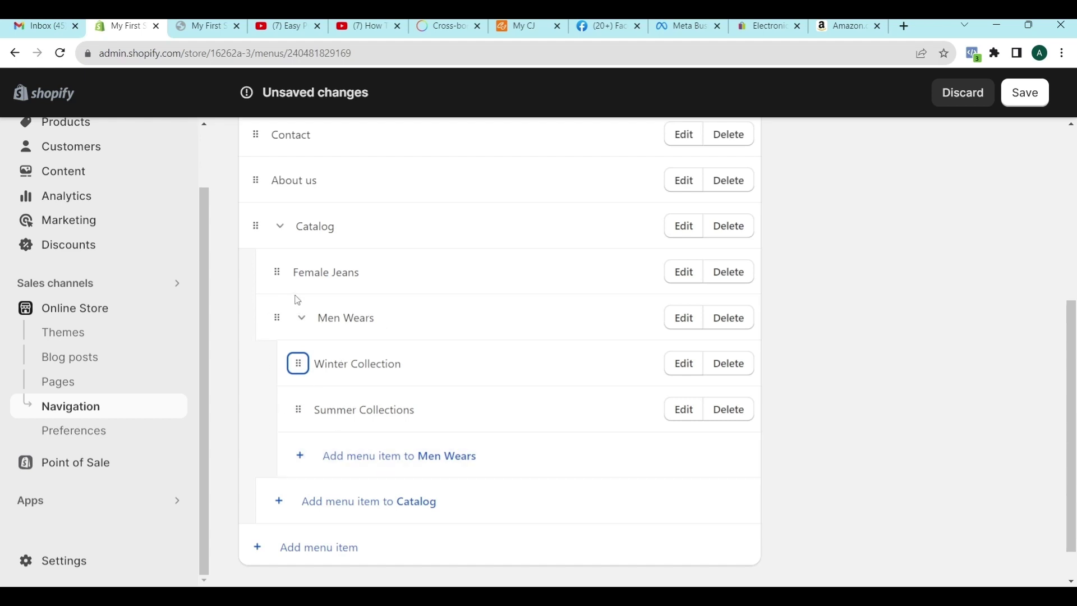
{"action": "left_click", "coordinate": [1025, 93]}
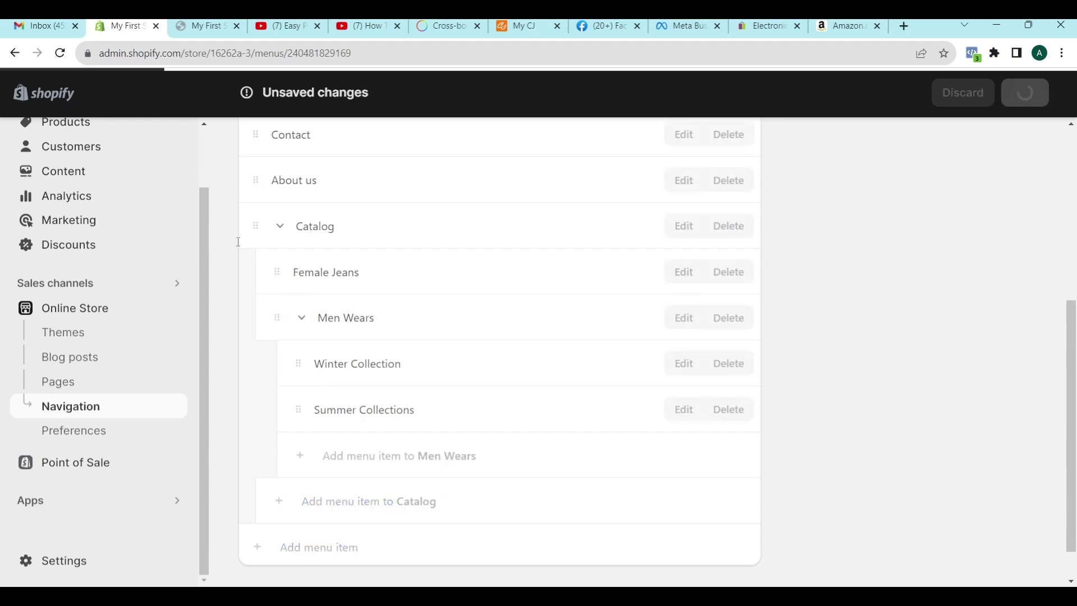
- Open the current Dawn theme for customizing, check the Catalog menu in the header preview, and exit the editor
{"action": "left_click", "coordinate": [64, 332]}
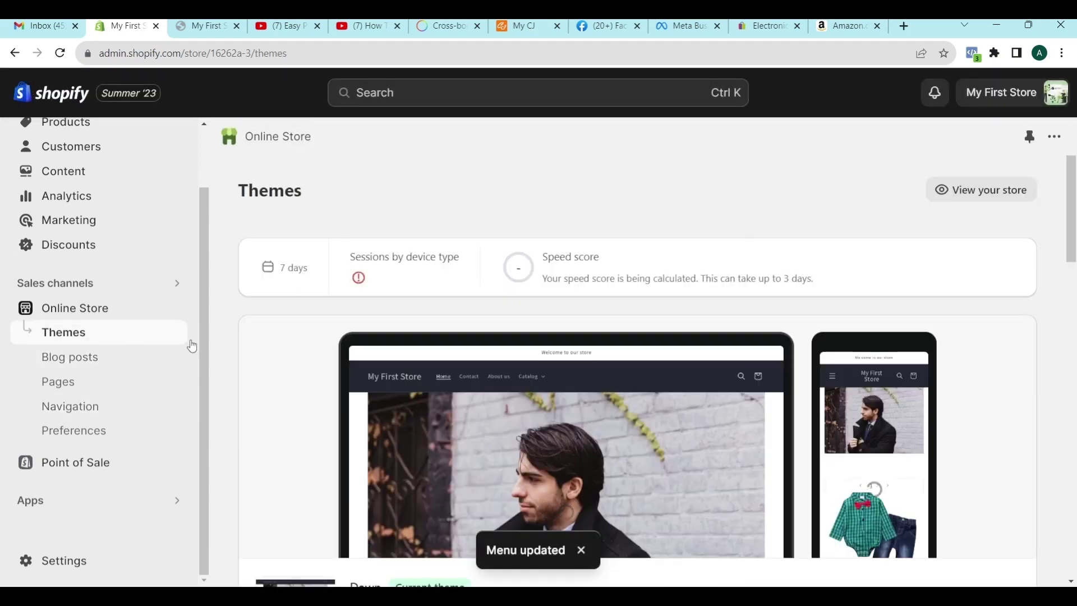
{"action": "scroll", "coordinate": [921, 401], "scroll_direction": "down", "scroll_amount": 5}
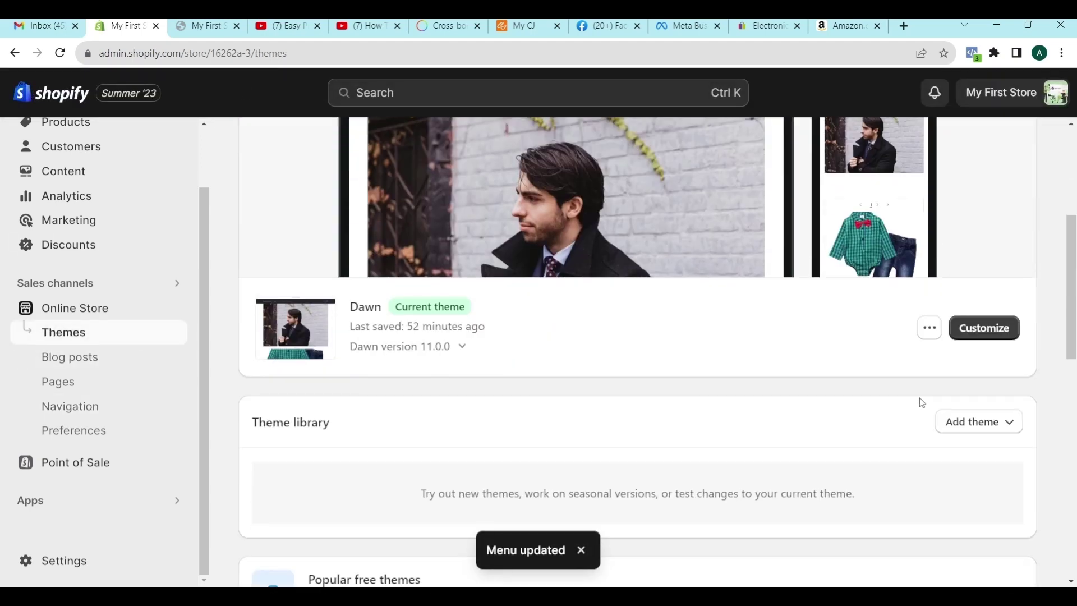
{"action": "left_click", "coordinate": [979, 332]}
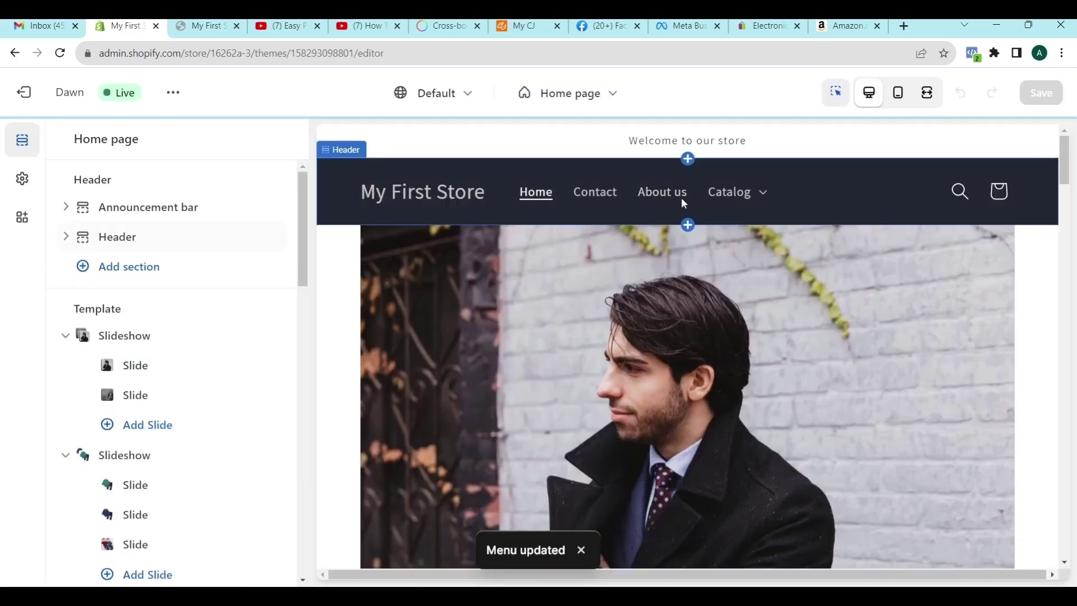
{"action": "left_click", "coordinate": [763, 195]}
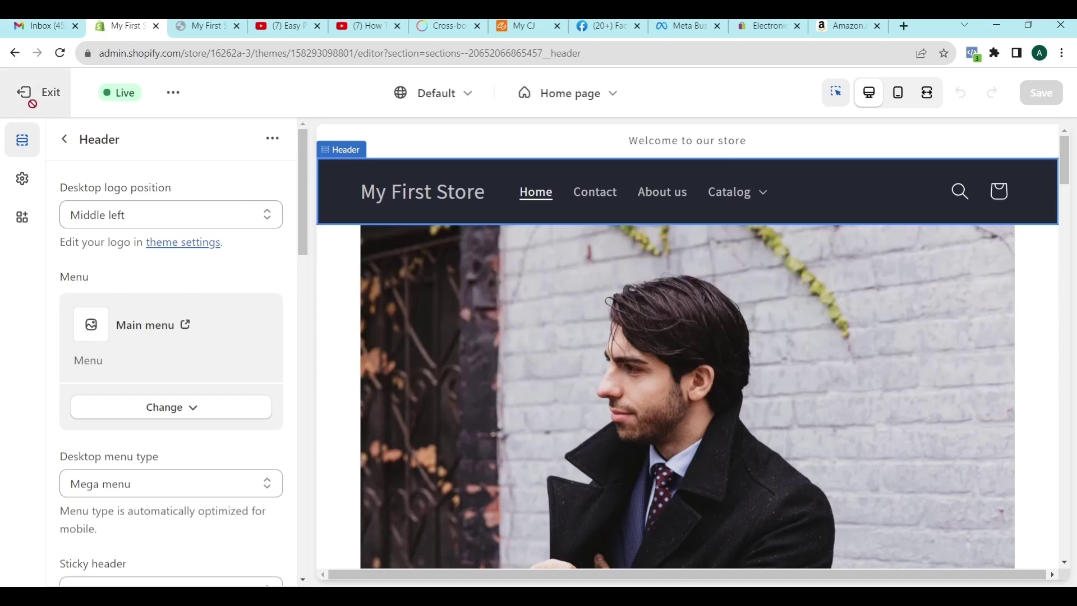
{"action": "left_click", "coordinate": [32, 103]}
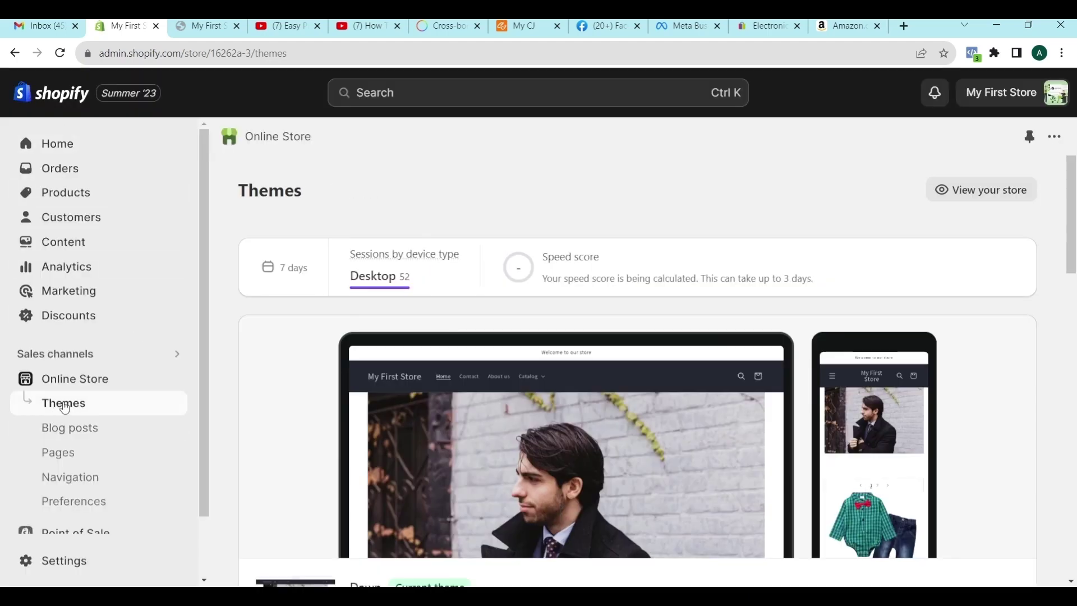
- Reopen the Dawn theme for customizing and bring up the Header section's desktop menu type setting
{"action": "scroll", "coordinate": [1040, 428], "scroll_direction": "down", "scroll_amount": 2}
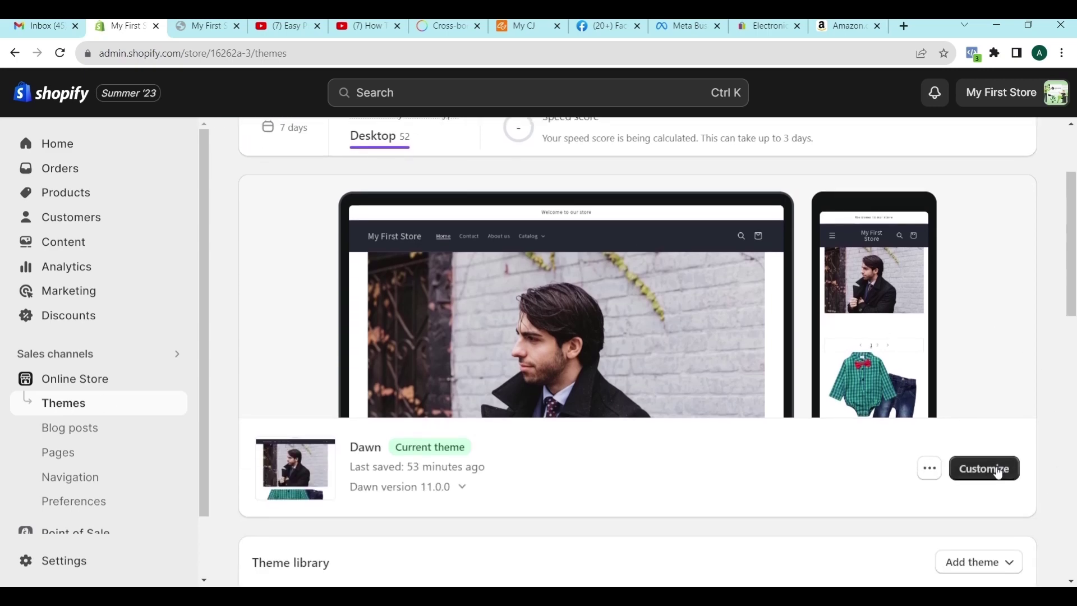
{"action": "left_click", "coordinate": [998, 471]}
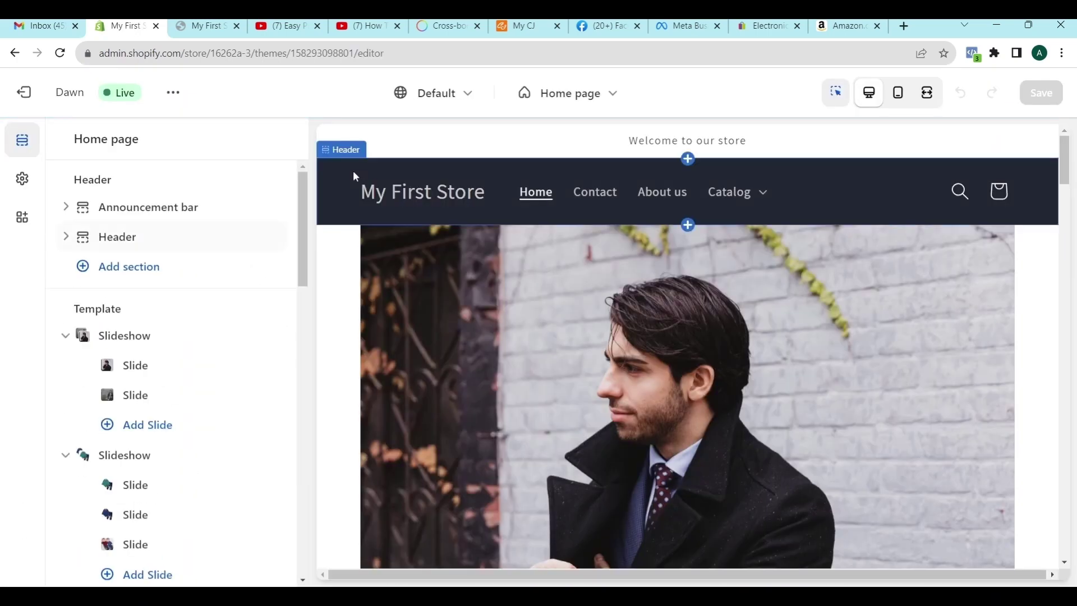
{"action": "left_click", "coordinate": [354, 175]}
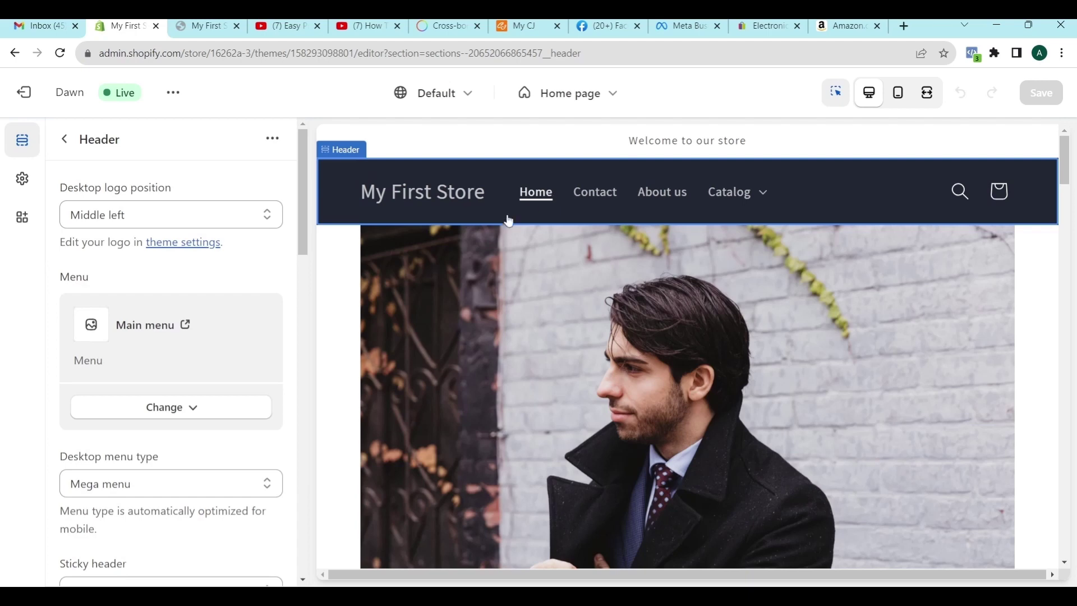
{"action": "scroll", "coordinate": [88, 294], "scroll_direction": "down", "scroll_amount": 4}
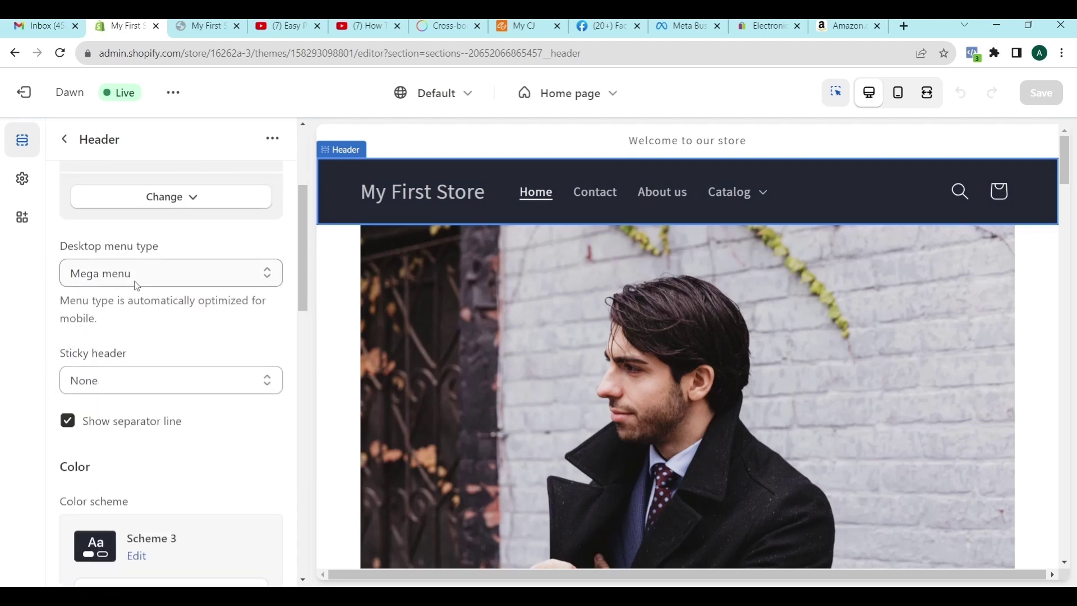
- Set the header's desktop menu type to Dropdown and save the theme
{"action": "left_click", "coordinate": [160, 280]}
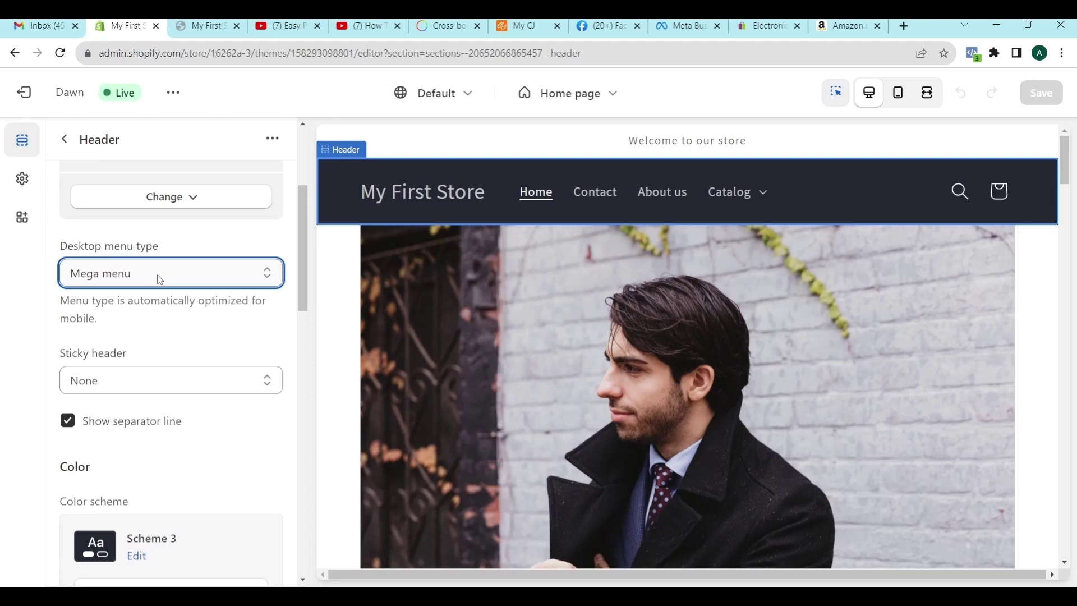
{"action": "left_click", "coordinate": [109, 298]}
{"action": "left_click", "coordinate": [1046, 92]}
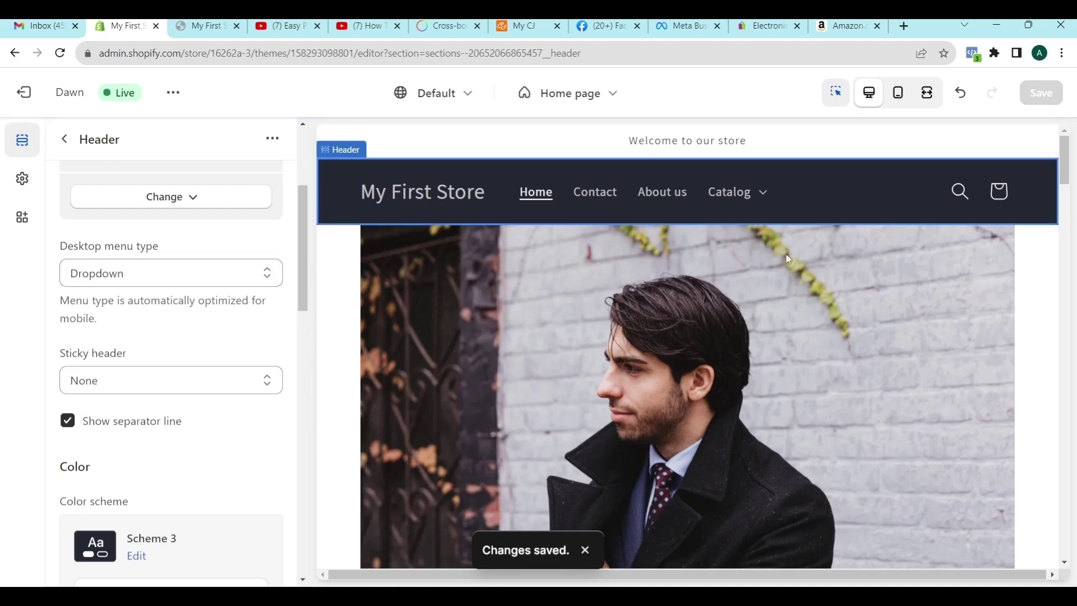
- Preview the Catalog drop-down with its Men Wears submenu expanded, and collapse it again
{"action": "left_click", "coordinate": [770, 196]}
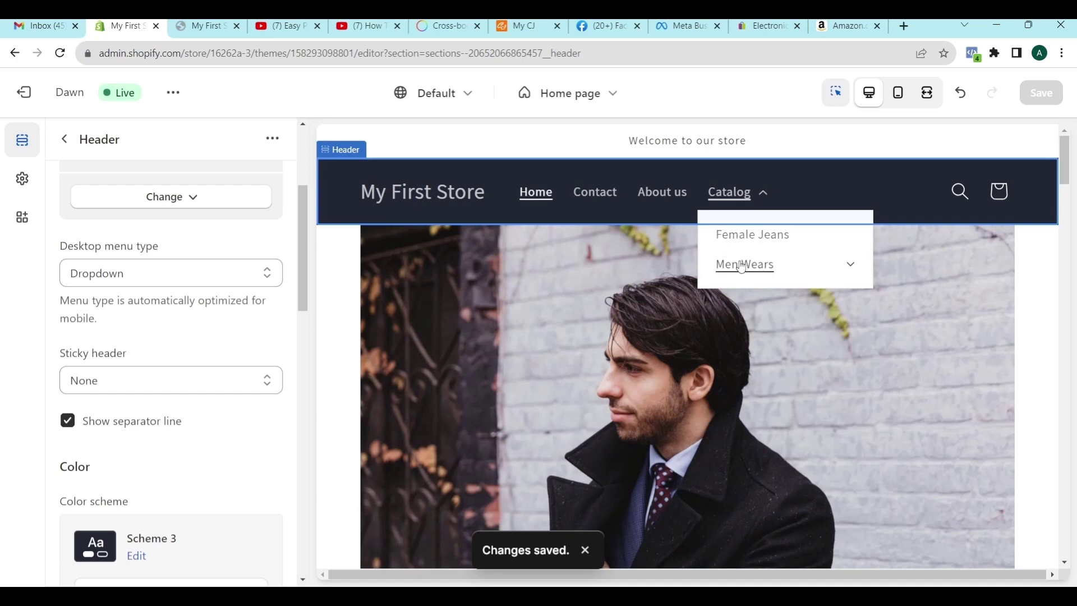
{"action": "left_click", "coordinate": [850, 266]}
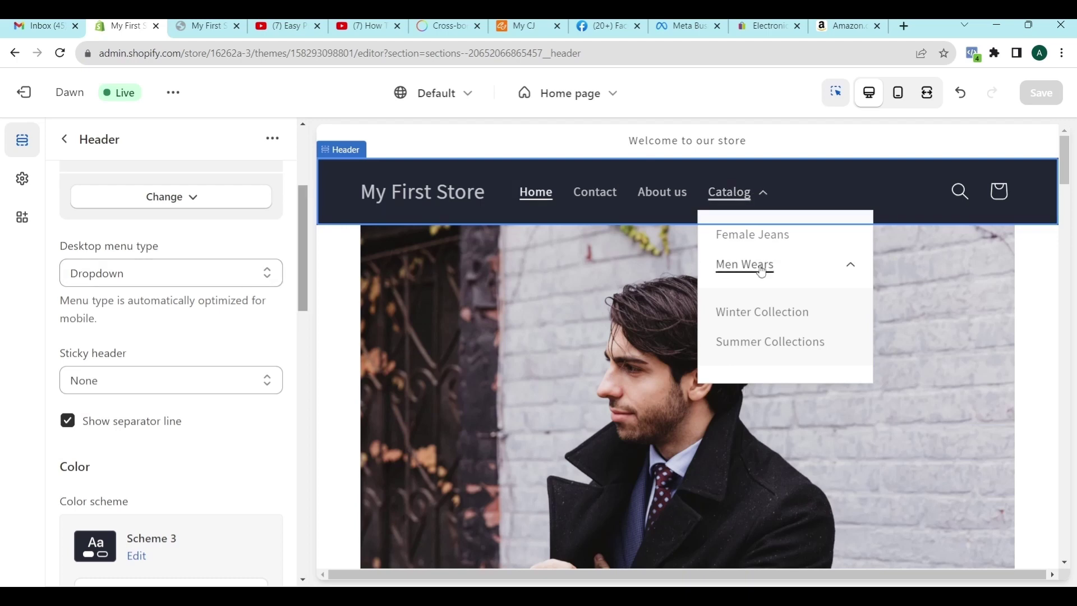
{"action": "left_click", "coordinate": [766, 187]}
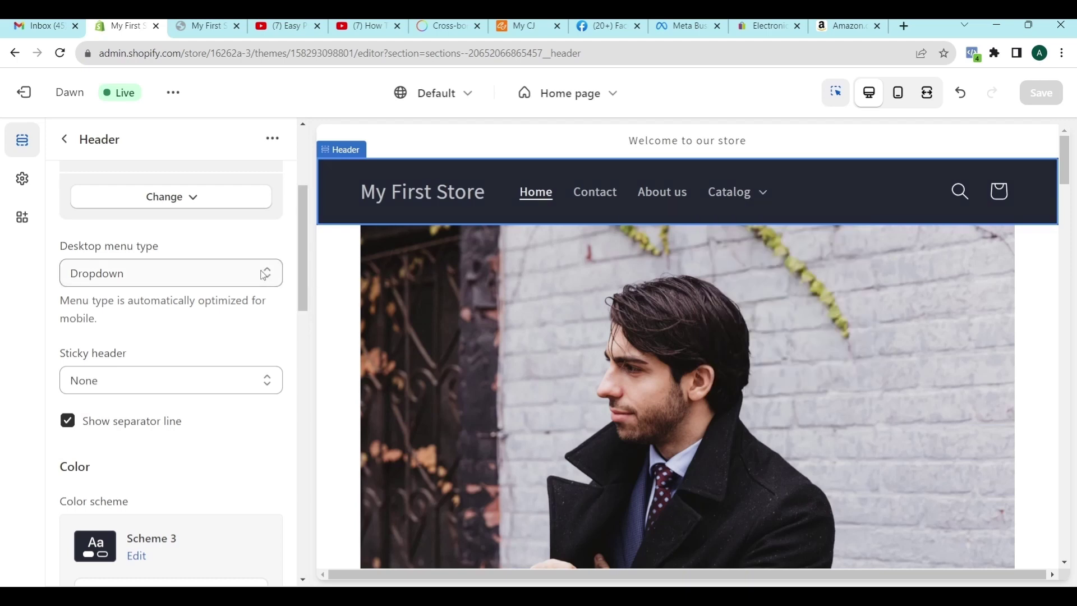
- Set the header's desktop menu type to Mega menu, save the theme, and expand Catalog in the preview
{"action": "left_click", "coordinate": [193, 273]}
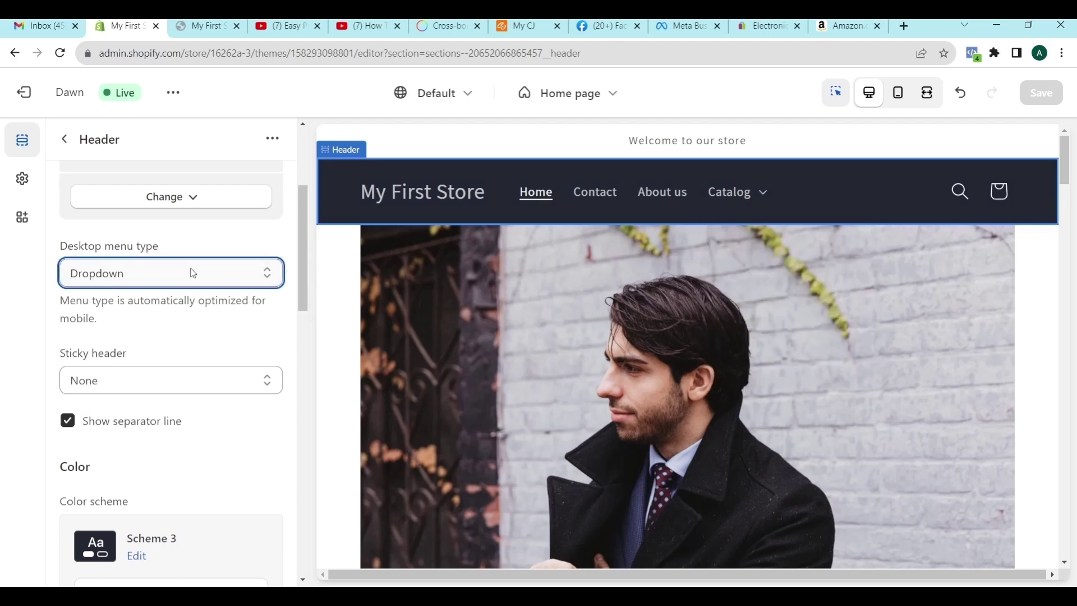
{"action": "left_click", "coordinate": [118, 305]}
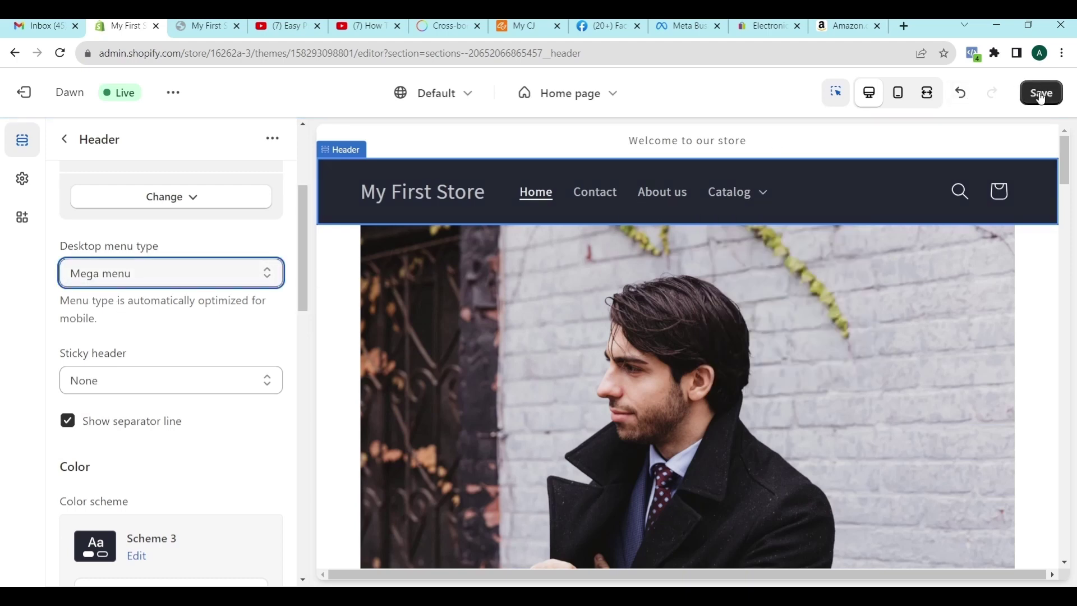
{"action": "left_click", "coordinate": [1040, 94]}
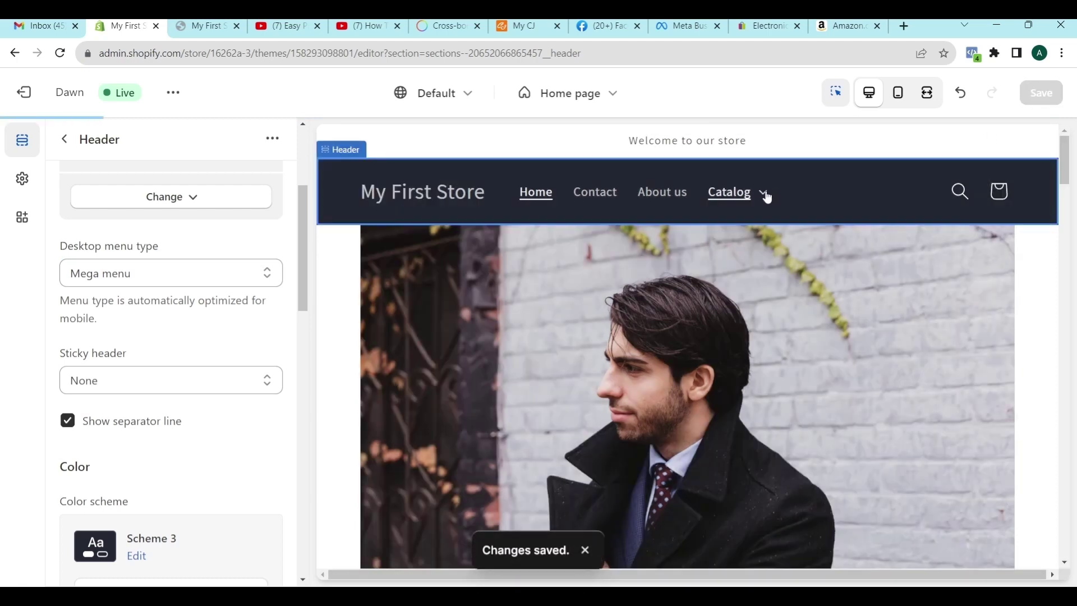
{"action": "left_click", "coordinate": [764, 197]}
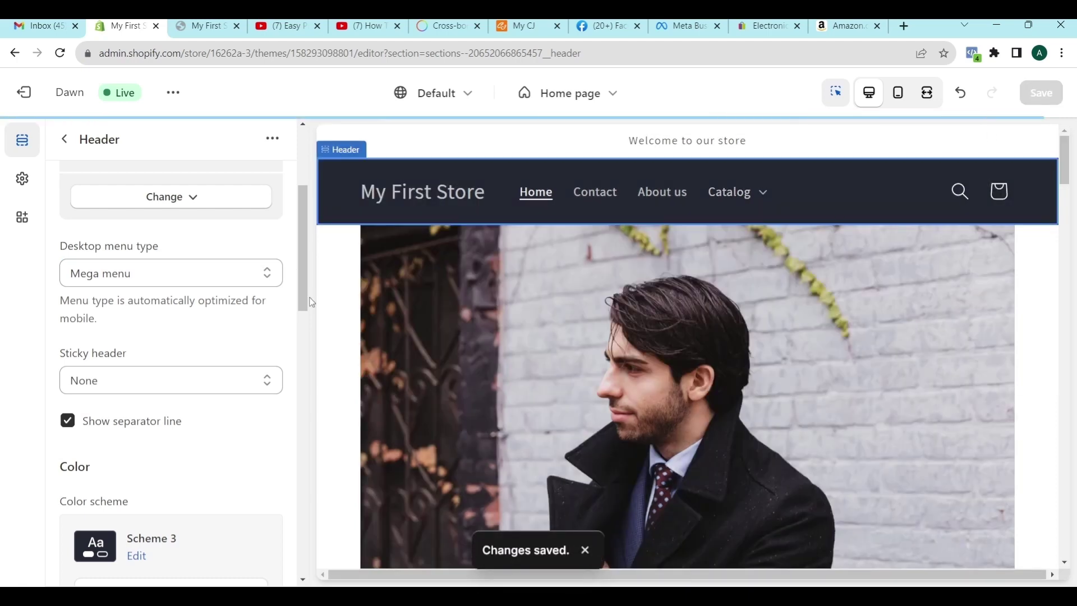
{"action": "left_click", "coordinate": [766, 194]}
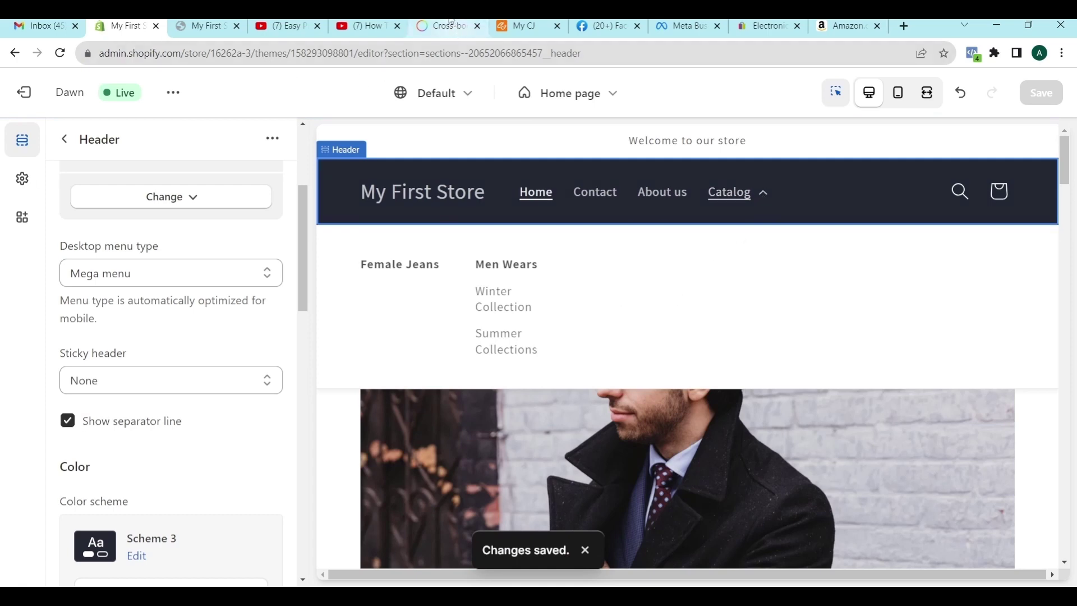
- Examine the Marketplace mega menu on the Payoneer site, look at the eBay page, and return to the Shopify theme editor
{"action": "left_click", "coordinate": [449, 26]}
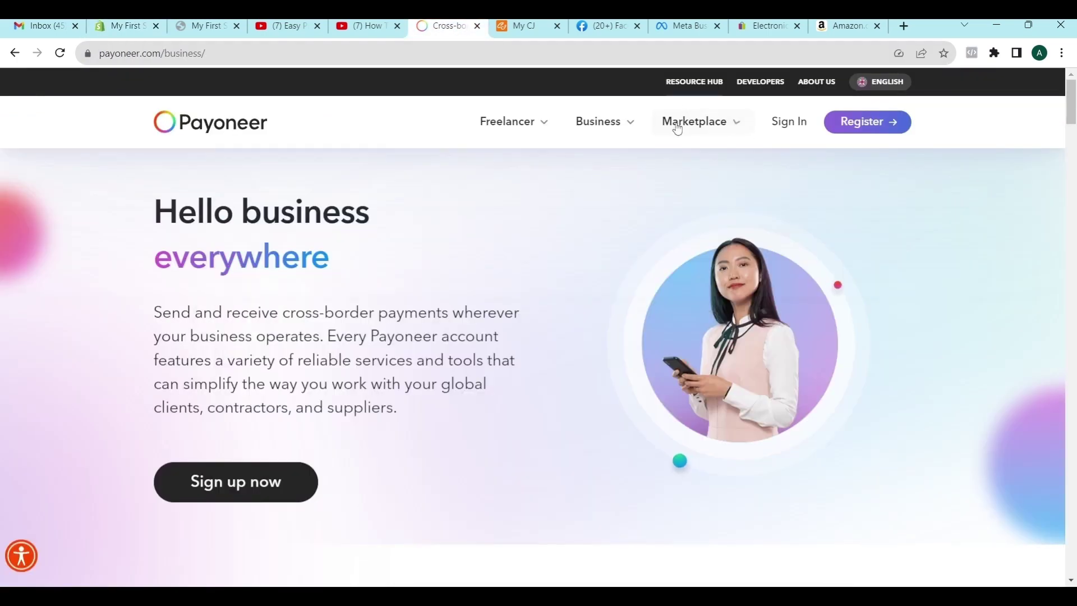
{"action": "left_click", "coordinate": [695, 121]}
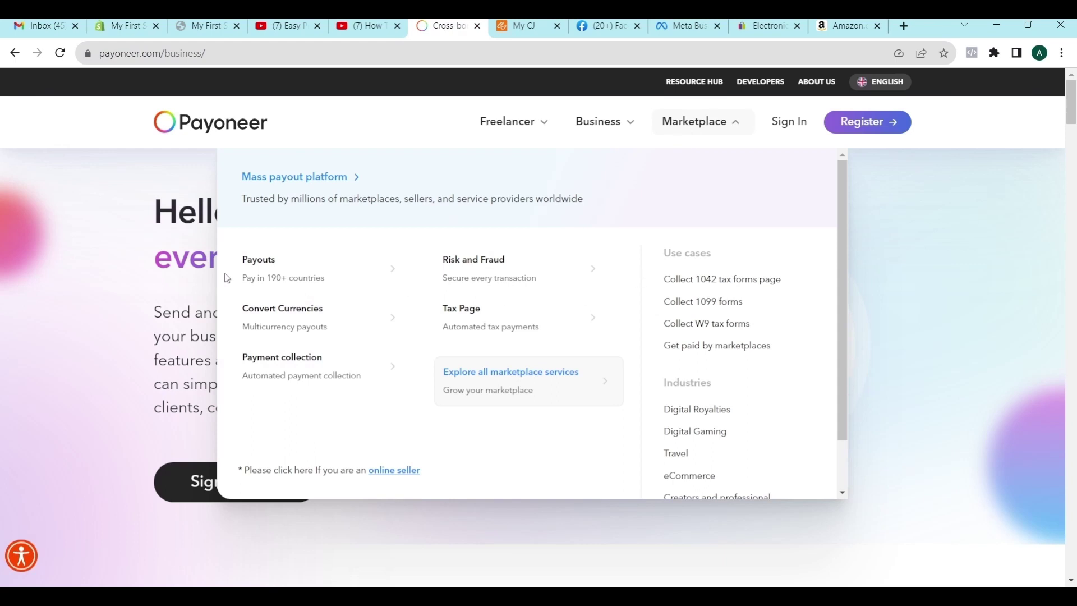
{"action": "mouse_move", "coordinate": [692, 134]}
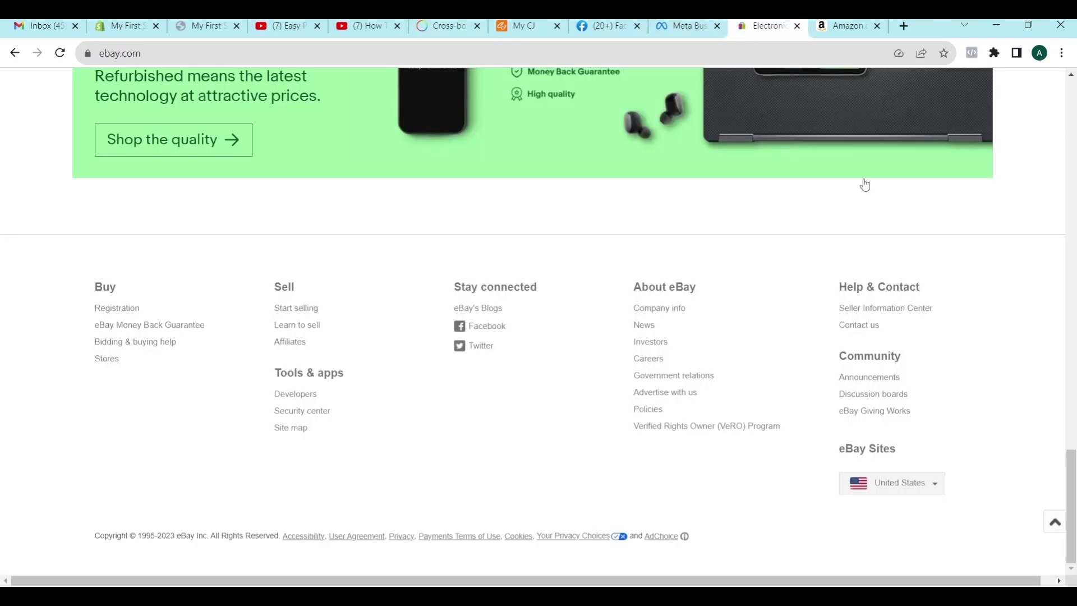
{"action": "left_click", "coordinate": [772, 24]}
{"action": "left_click", "coordinate": [220, 31]}
{"action": "left_click", "coordinate": [133, 23]}
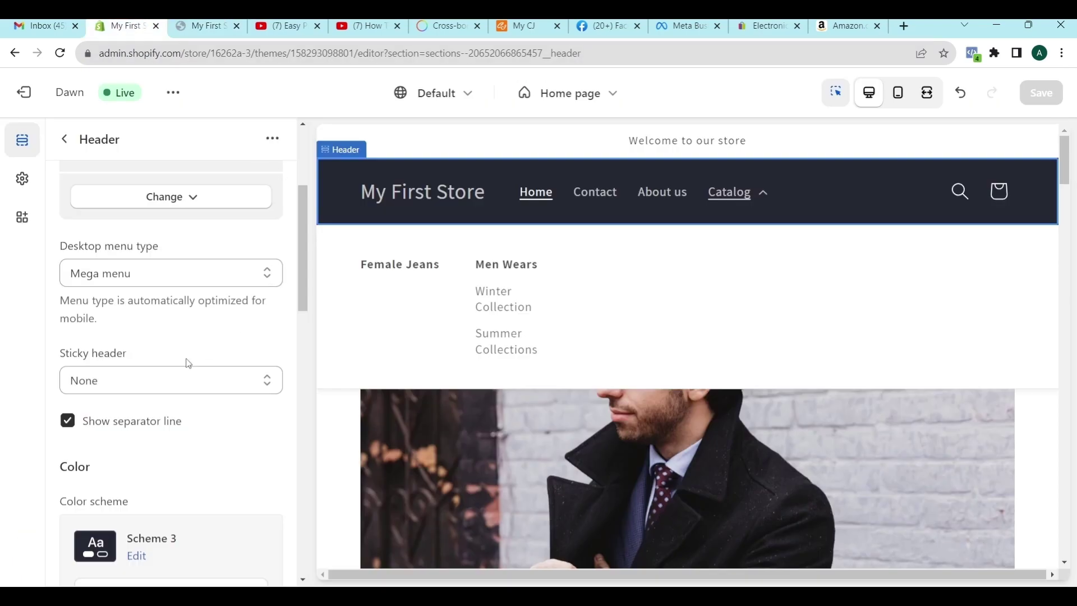